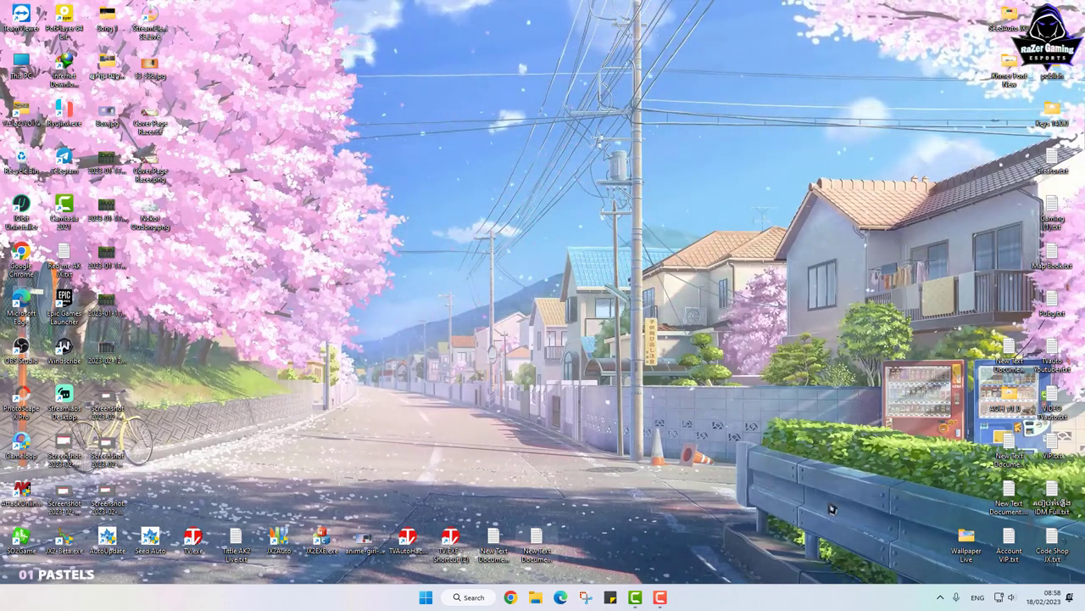
Open Windows Settings and go through Privacy & security and Windows Security to Virus & threat protection
click(939, 597)
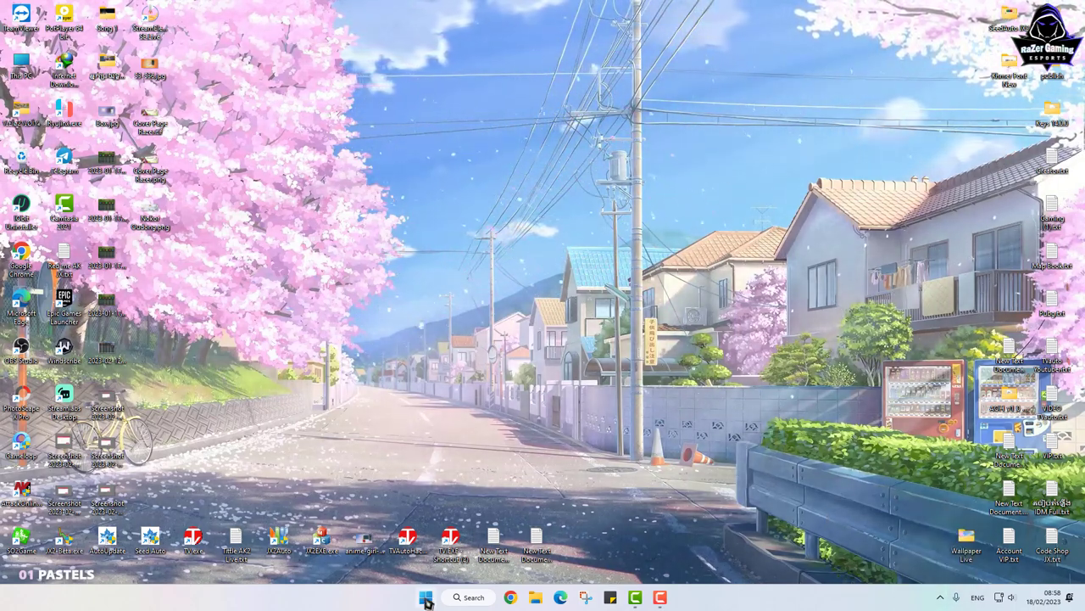
click(426, 598)
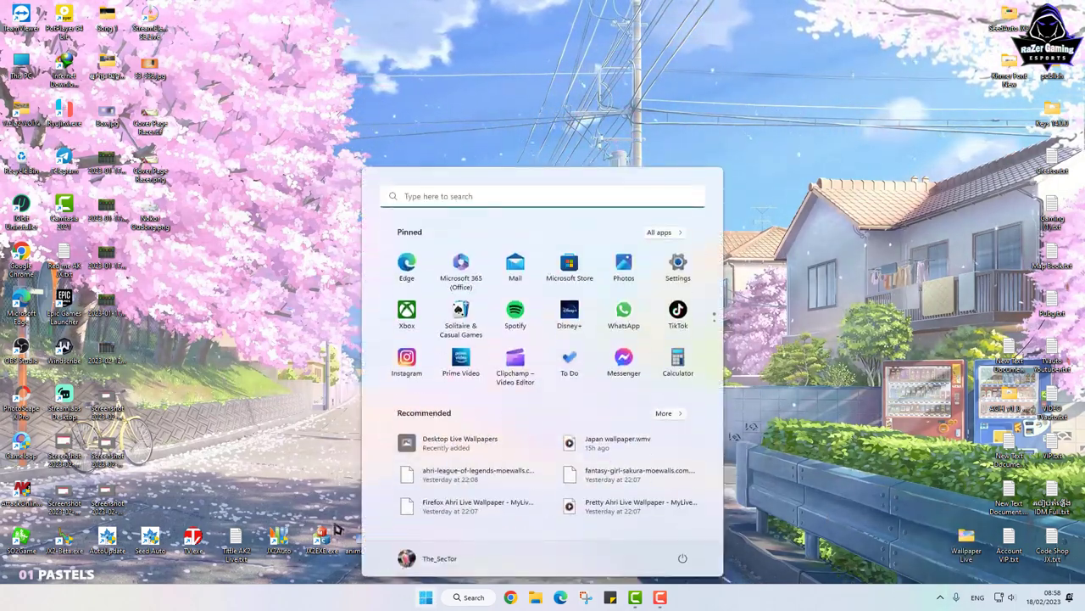
click(675, 271)
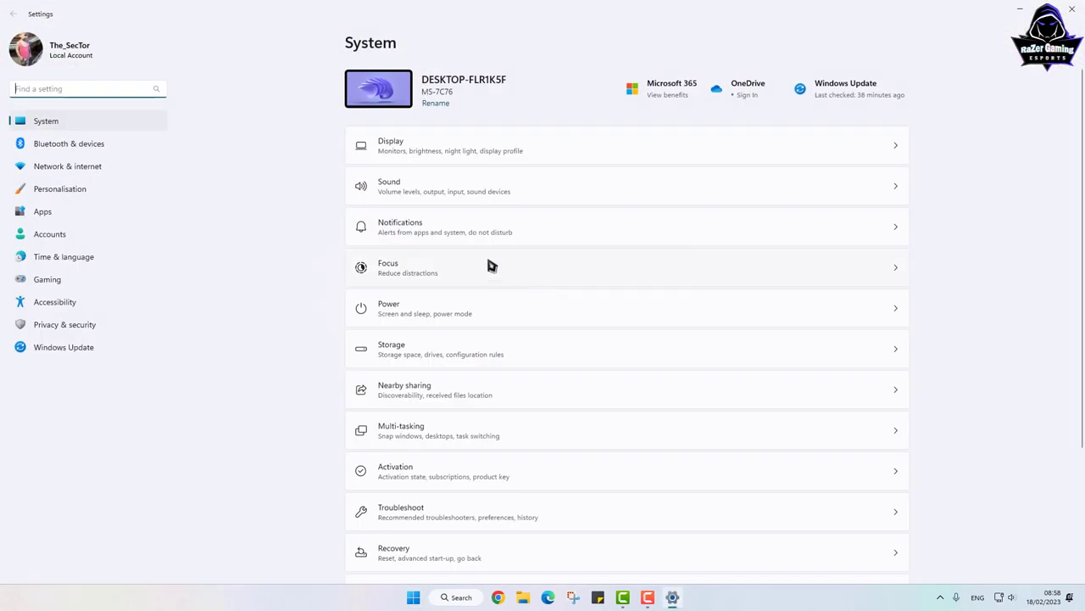
click(59, 330)
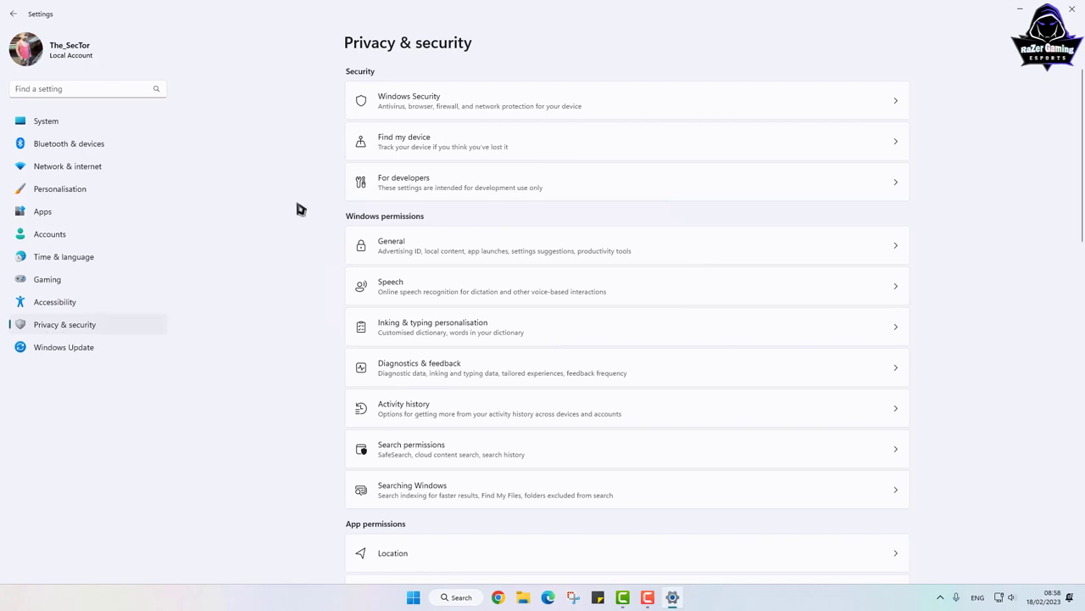
click(411, 102)
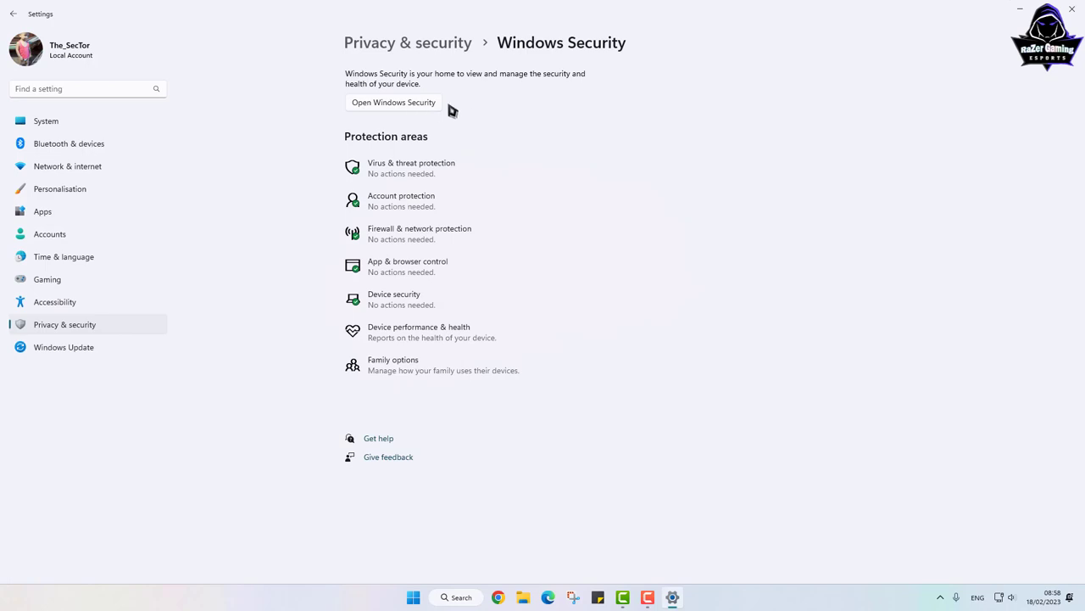
click(402, 170)
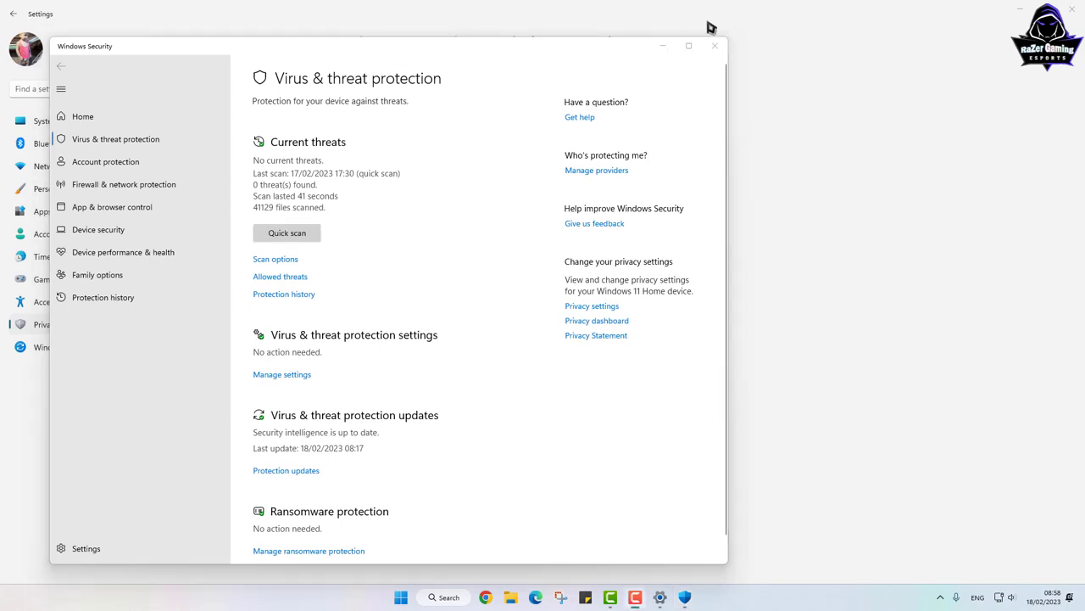
Open the management page for the Virus & threat protection settings and look over its protection options
click(132, 147)
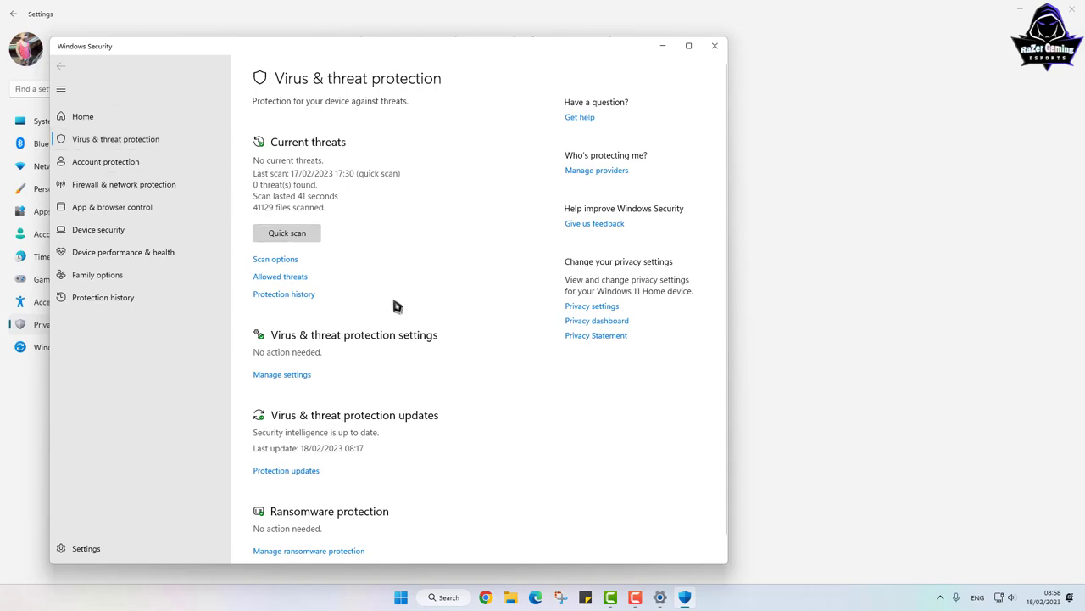
click(277, 375)
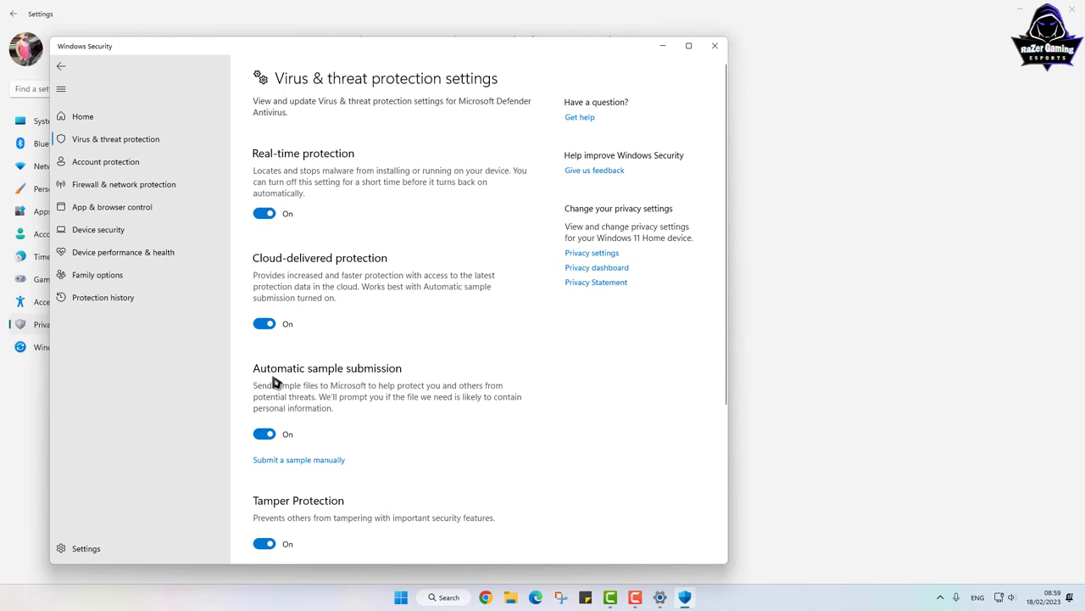
click(61, 66)
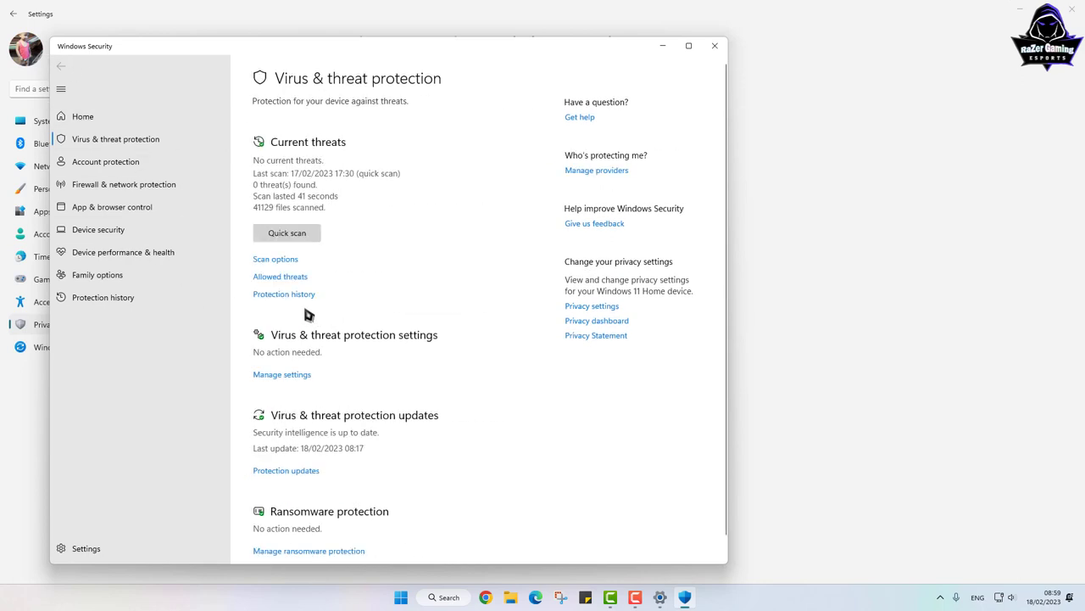
click(278, 377)
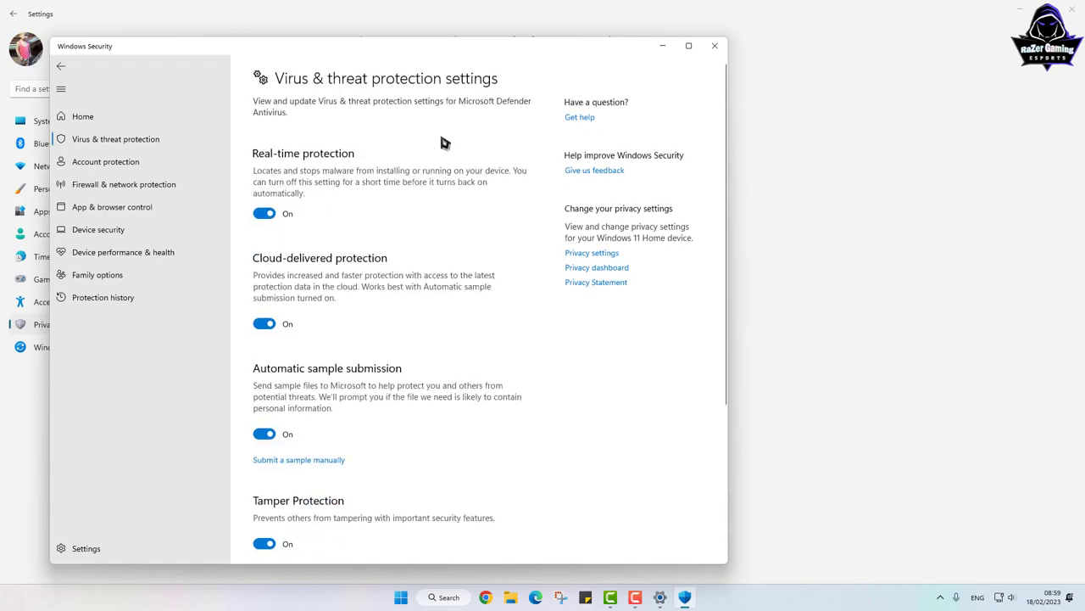
scroll(416, 199, down, 3)
scroll(370, 263, up, 3)
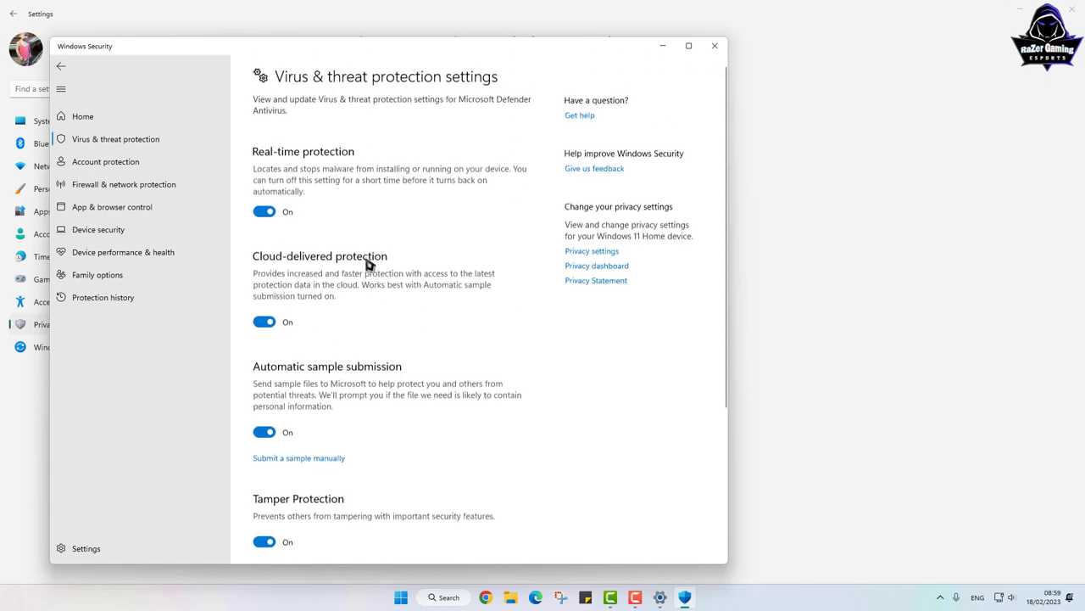
Turn off Real-time protection and Cloud-delivered protection in the Virus & threat protection settings
click(264, 214)
click(399, 387)
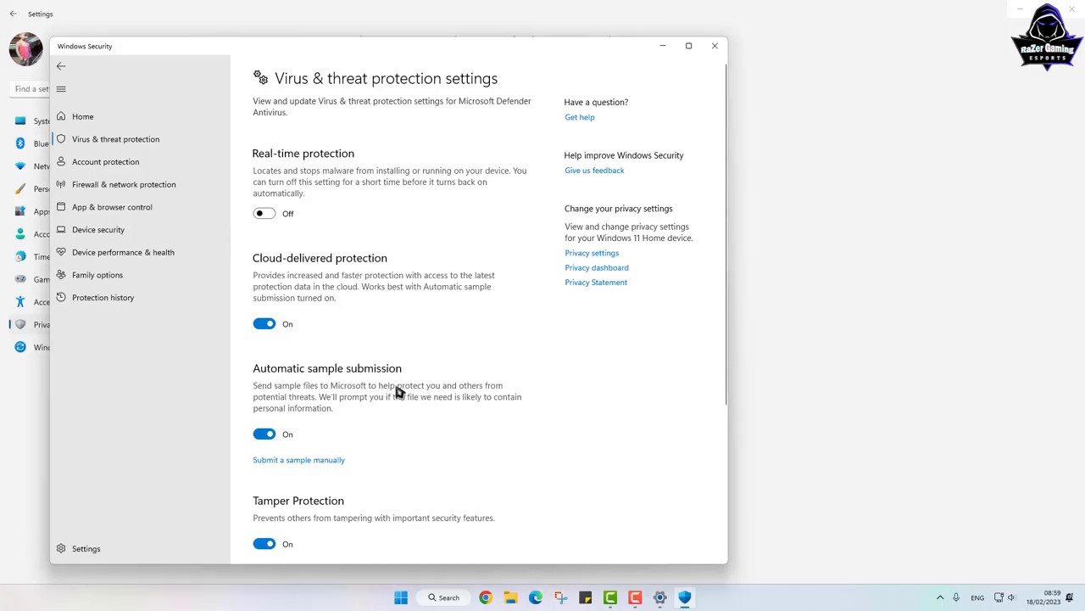
click(264, 342)
click(486, 332)
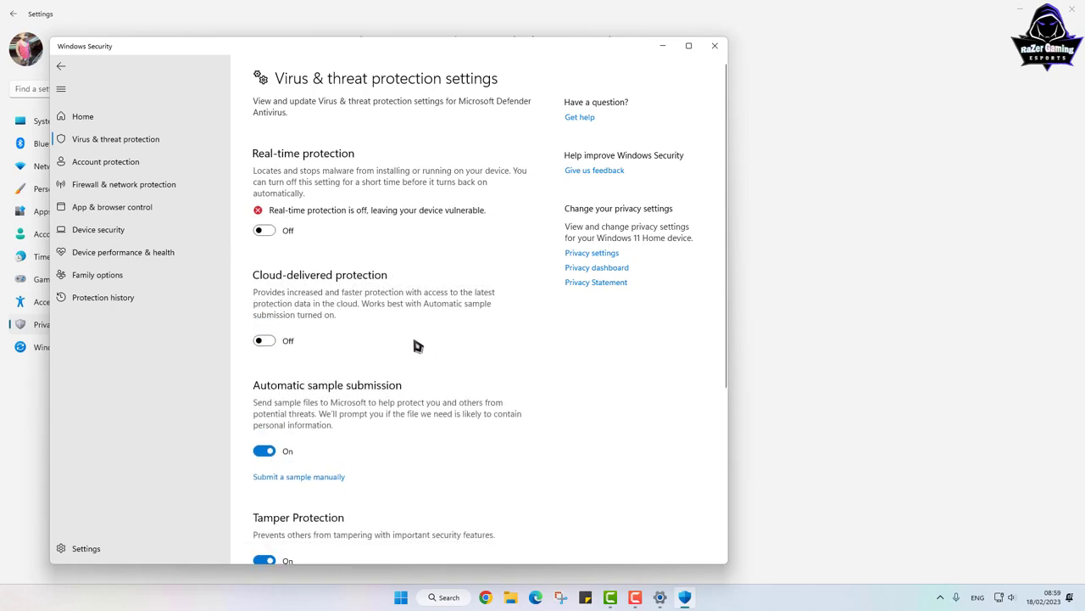
Turn off Automatic sample submission and Tamper Protection, and dismiss the tamper protection warning
scroll(356, 345, down, 2)
click(264, 373)
click(513, 365)
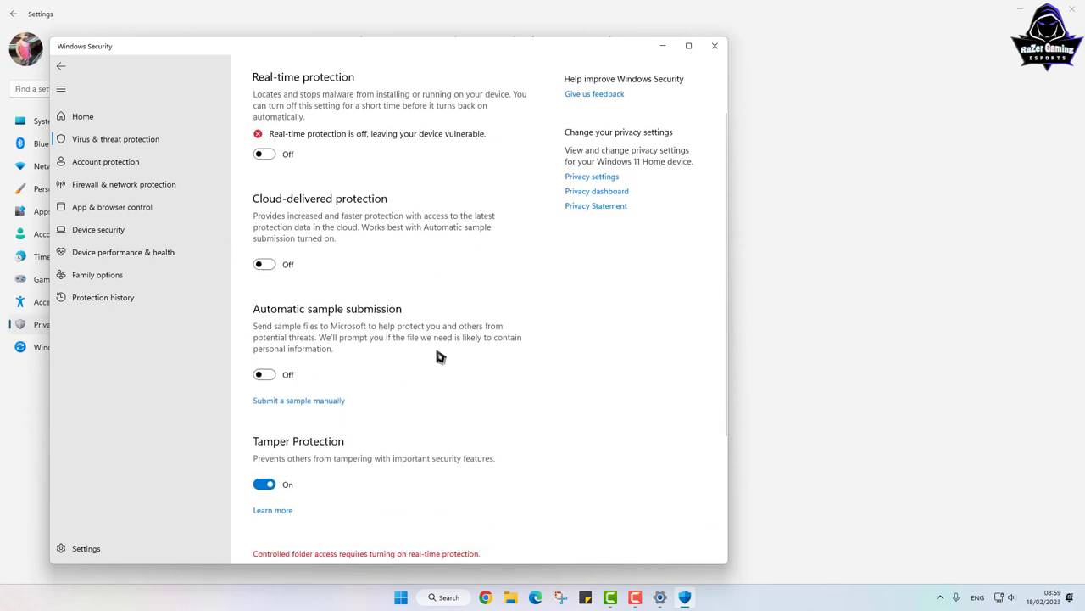
scroll(438, 356, down, 5)
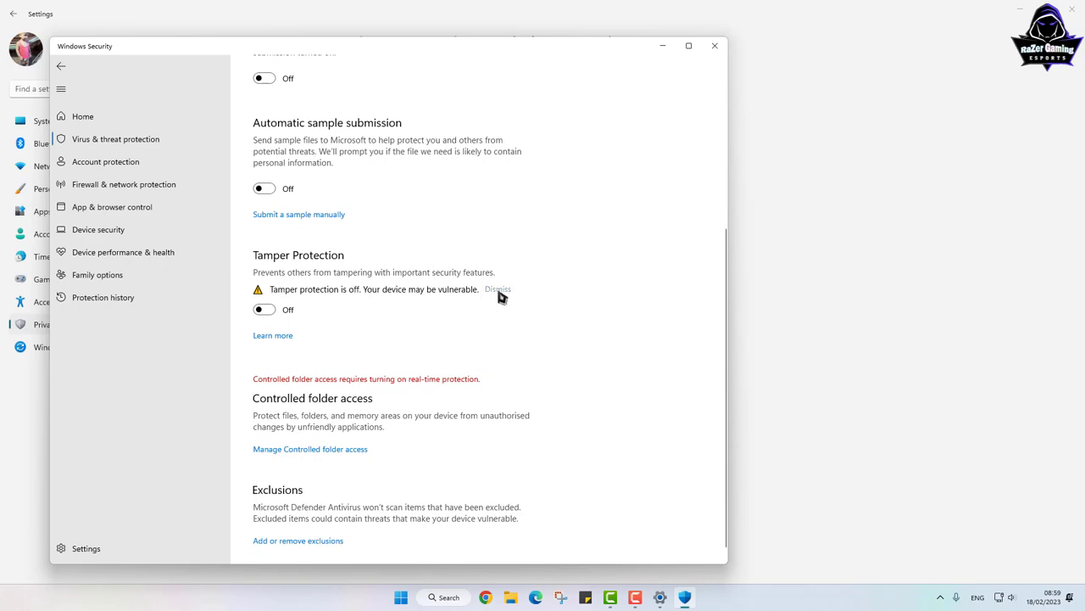
click(499, 290)
Close the Windows Security window and minimize Settings to return to the desktop
scroll(474, 285, up, 5)
drag(651, 46, 615, 122)
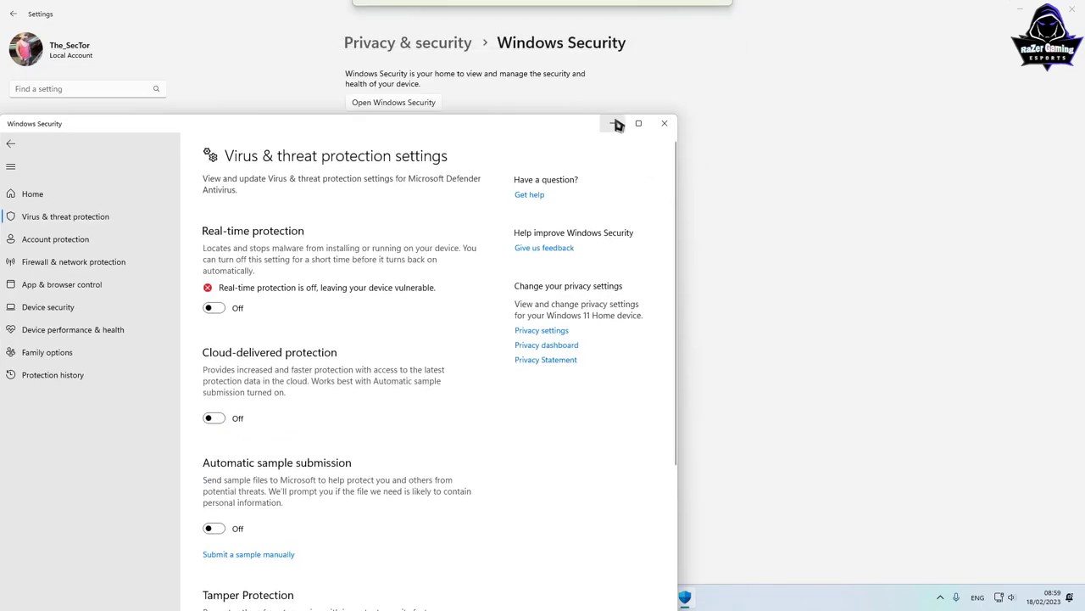
click(663, 121)
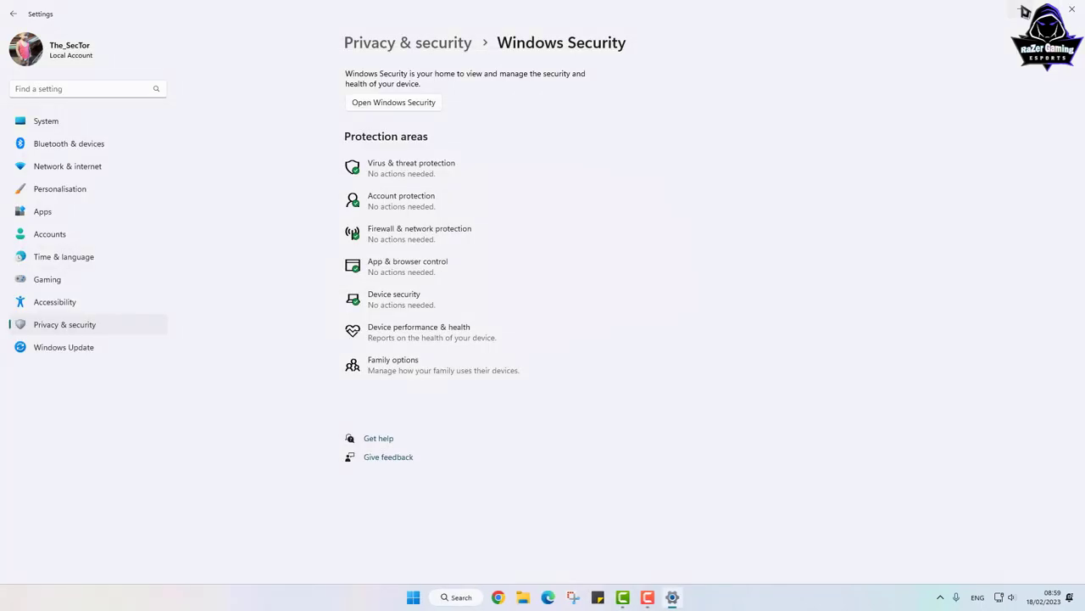
click(1024, 11)
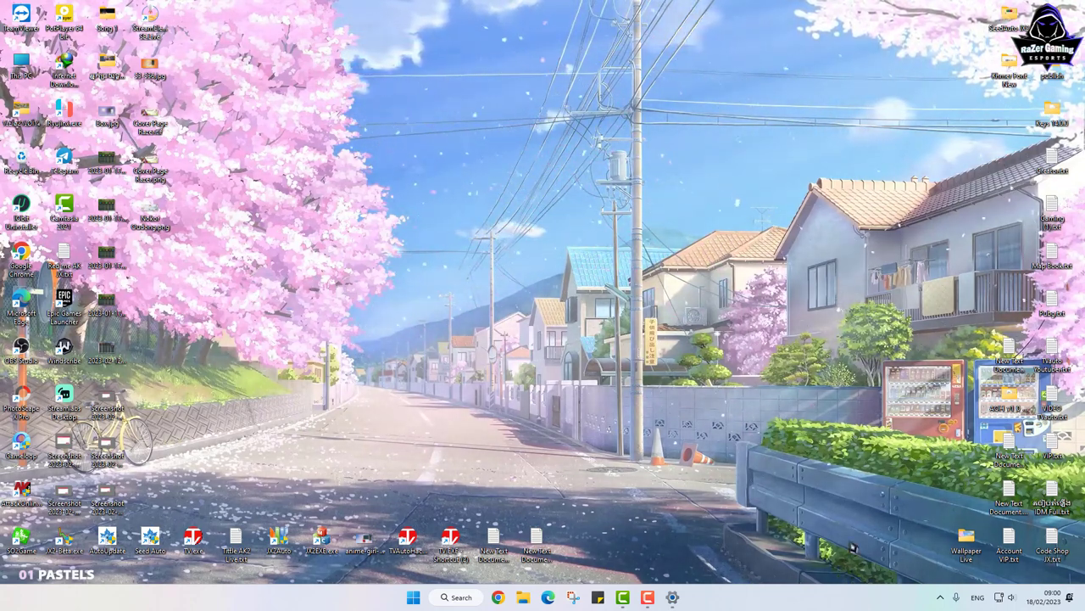
click(672, 597)
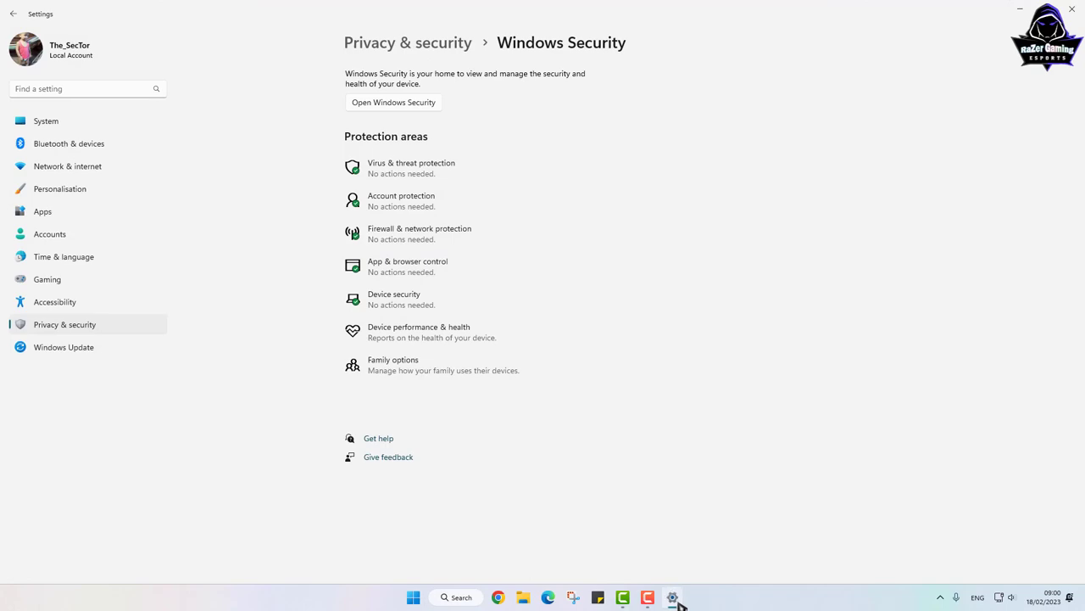
click(672, 597)
click(939, 597)
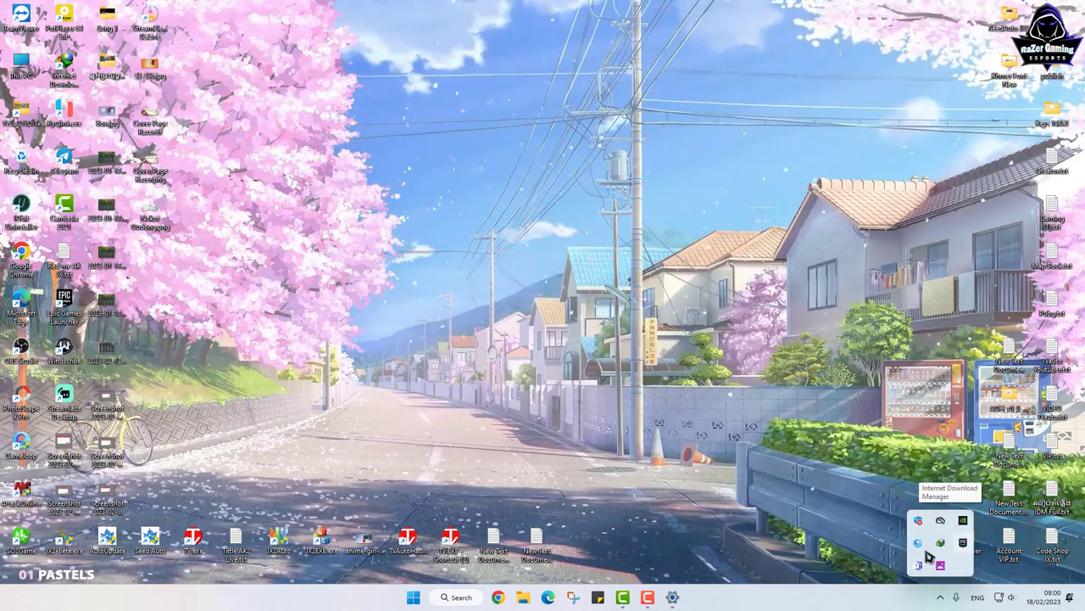
right_click(941, 543)
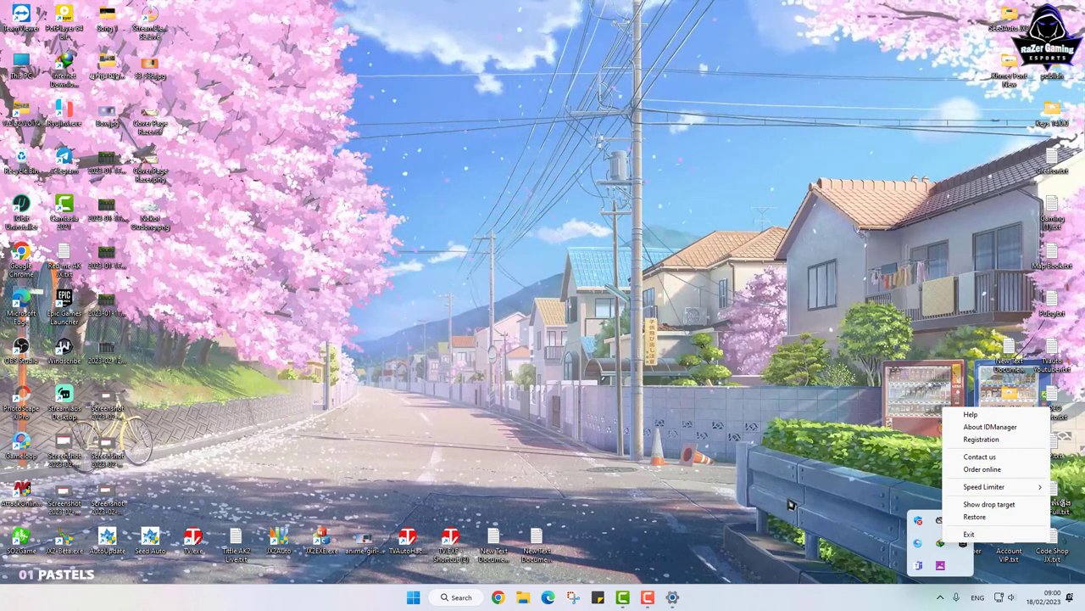
click(789, 505)
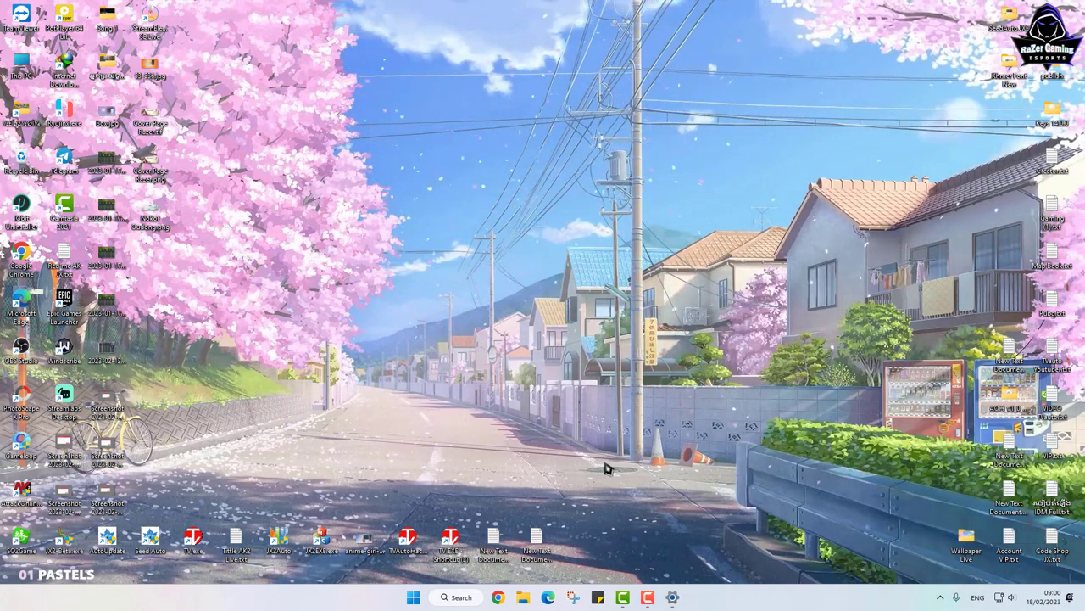
Open Google Chrome with the Person 1 profile and search Google for "wpe pro download"
click(501, 599)
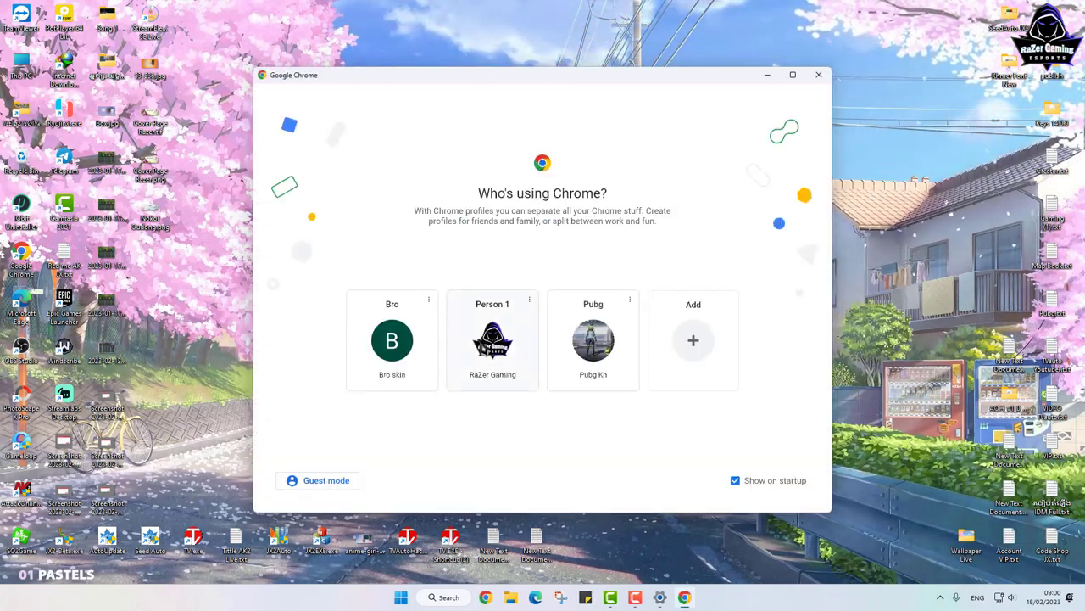
click(492, 340)
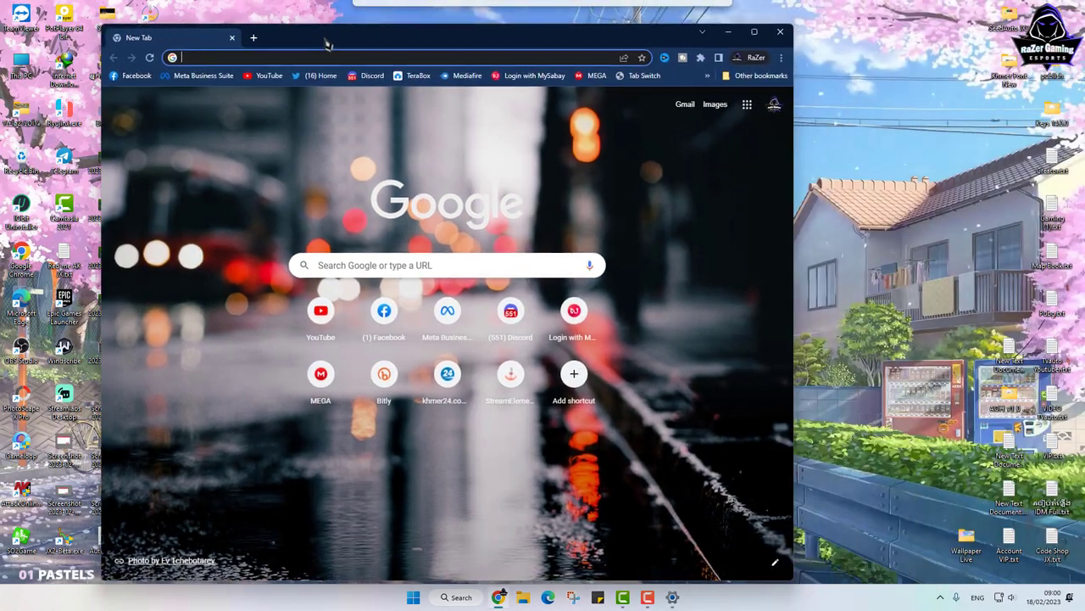
click(395, 266)
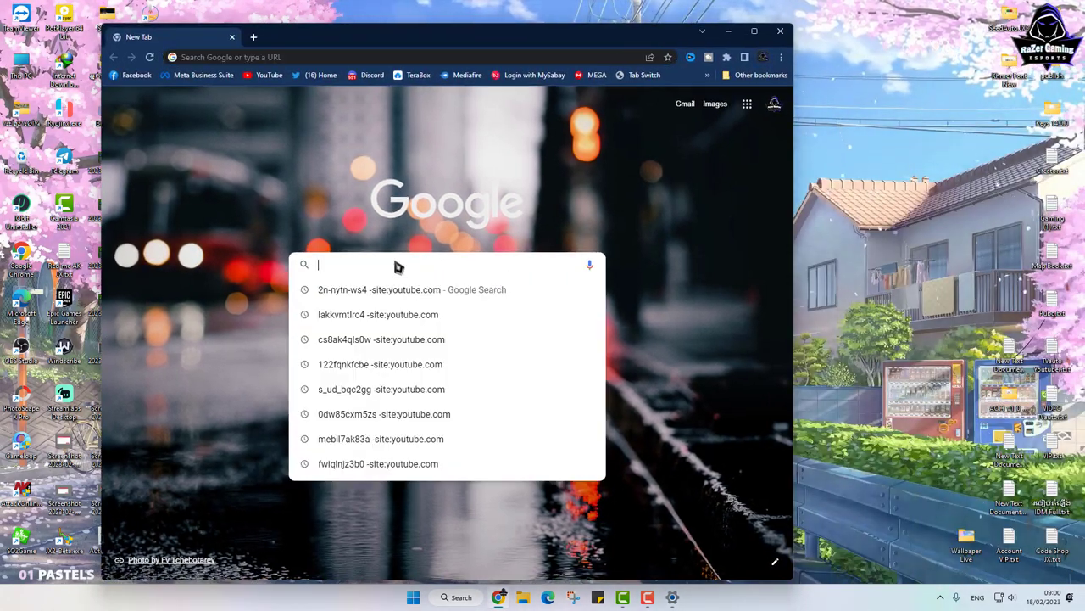
text(wpe p)
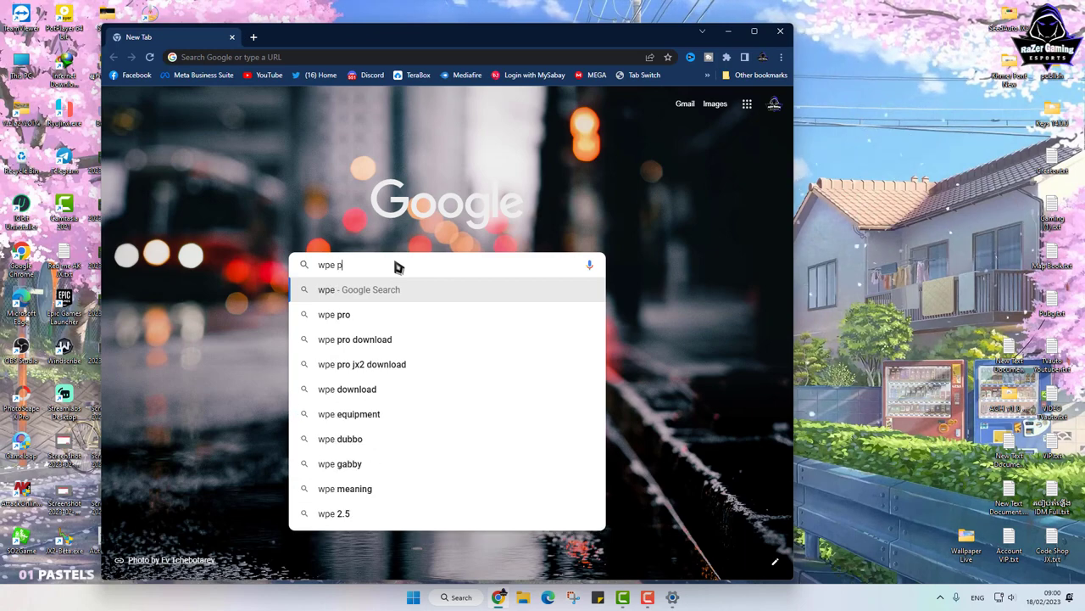
text(ro download)
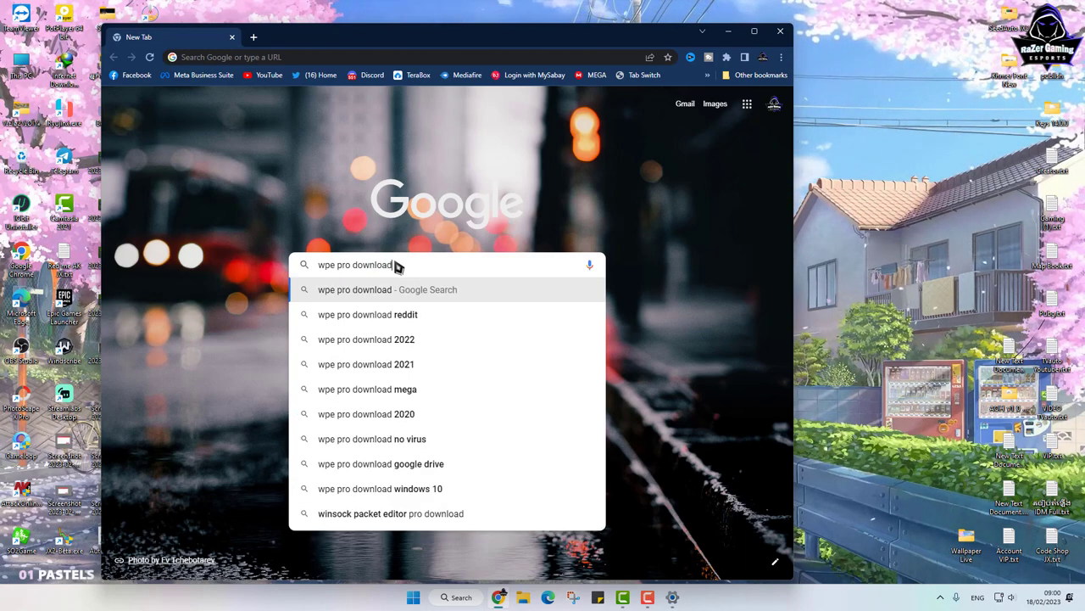
key(Return)
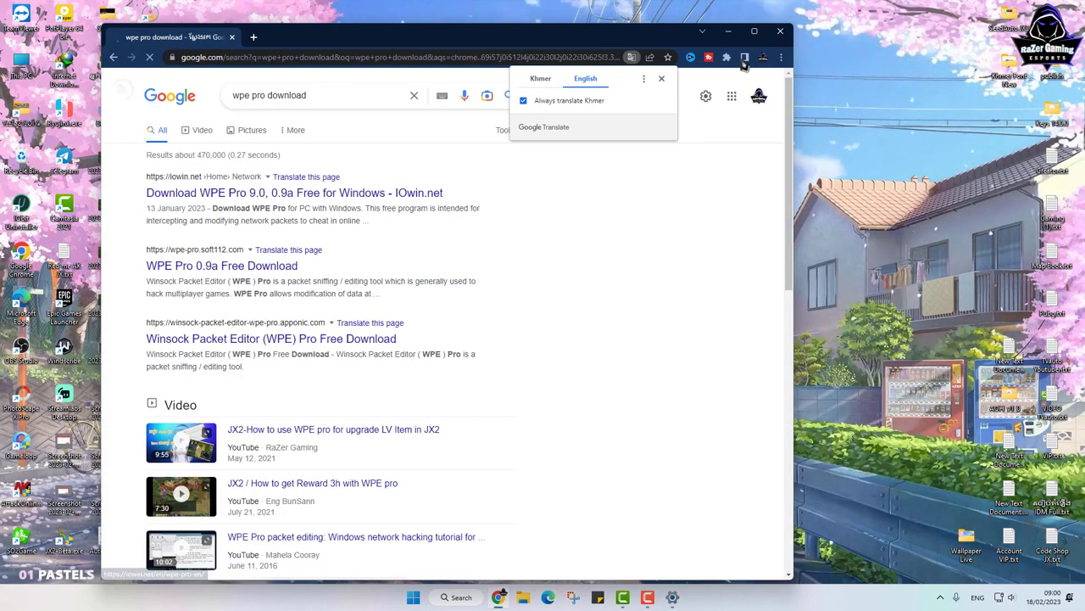
Look through the search results and open the "WPE Pro 0.9a Free Download" page on wpe-pro.soft112.com
drag(568, 38, 538, 55)
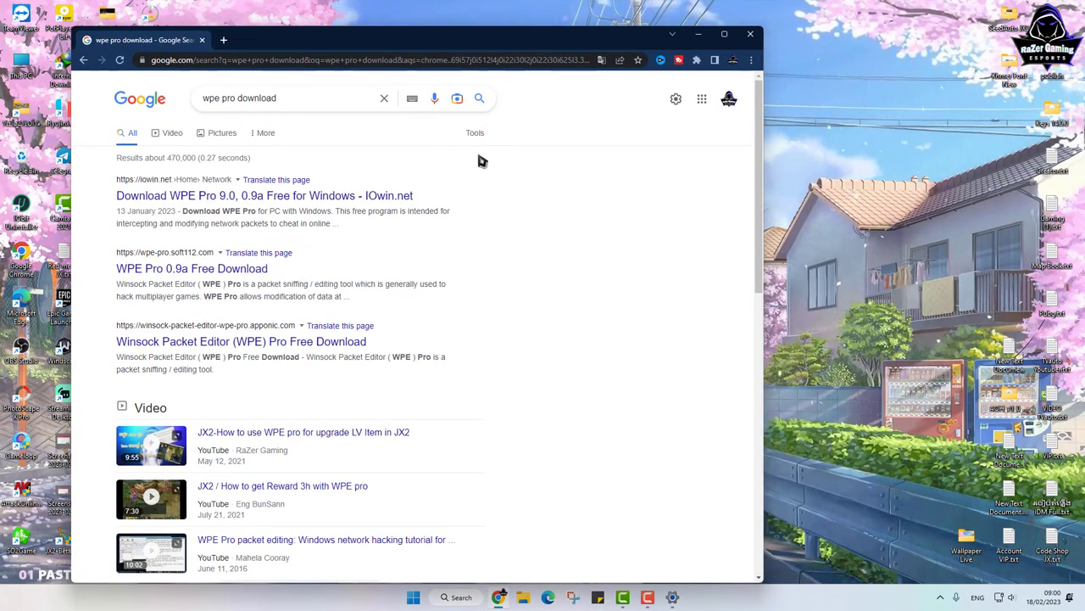
scroll(229, 321, down, 2)
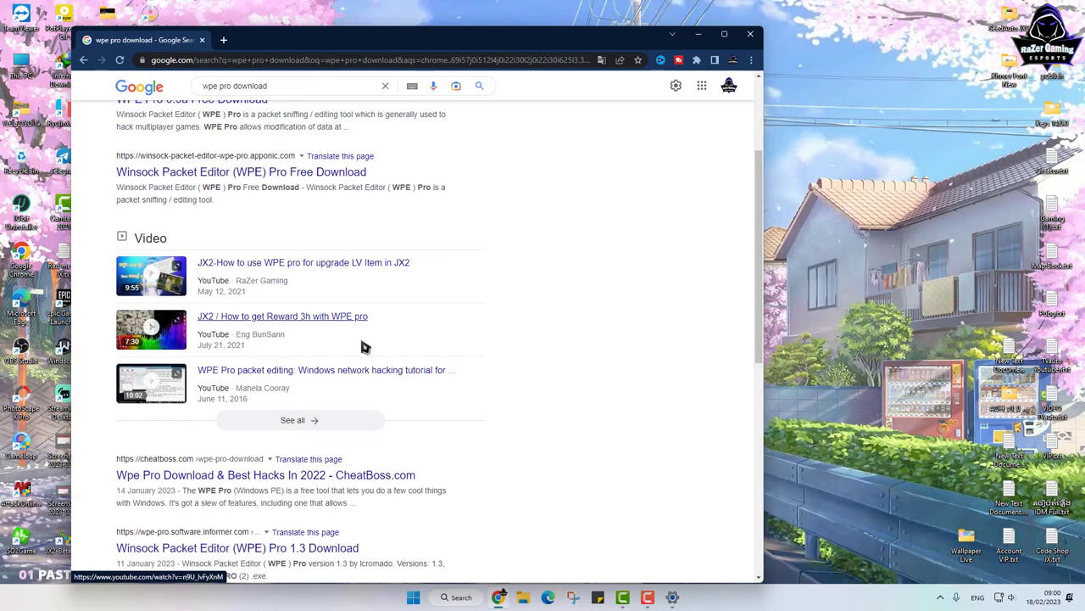
scroll(363, 345, up, 2)
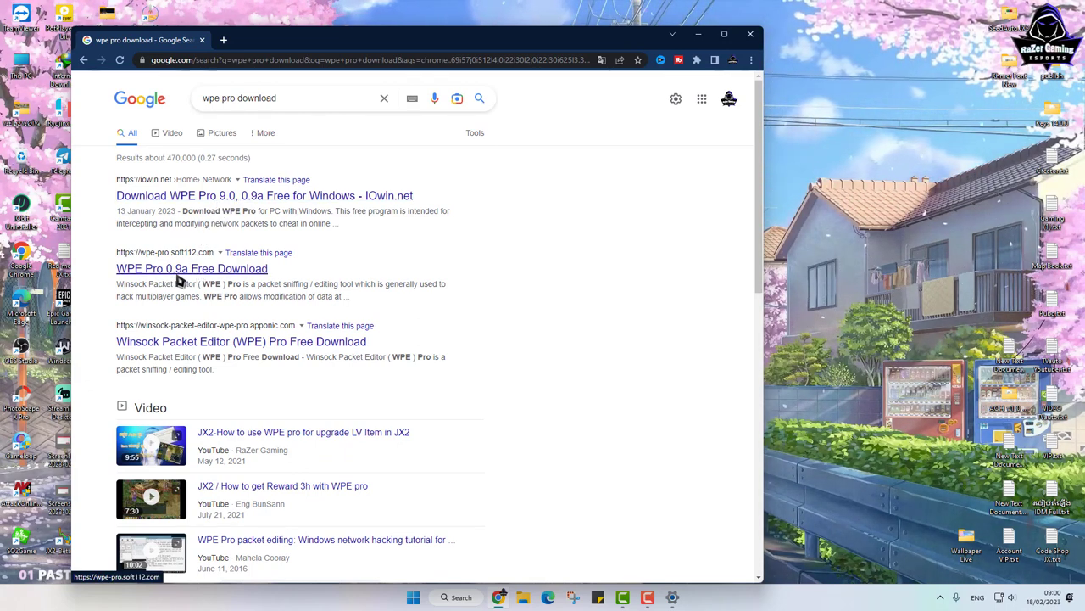
click(233, 270)
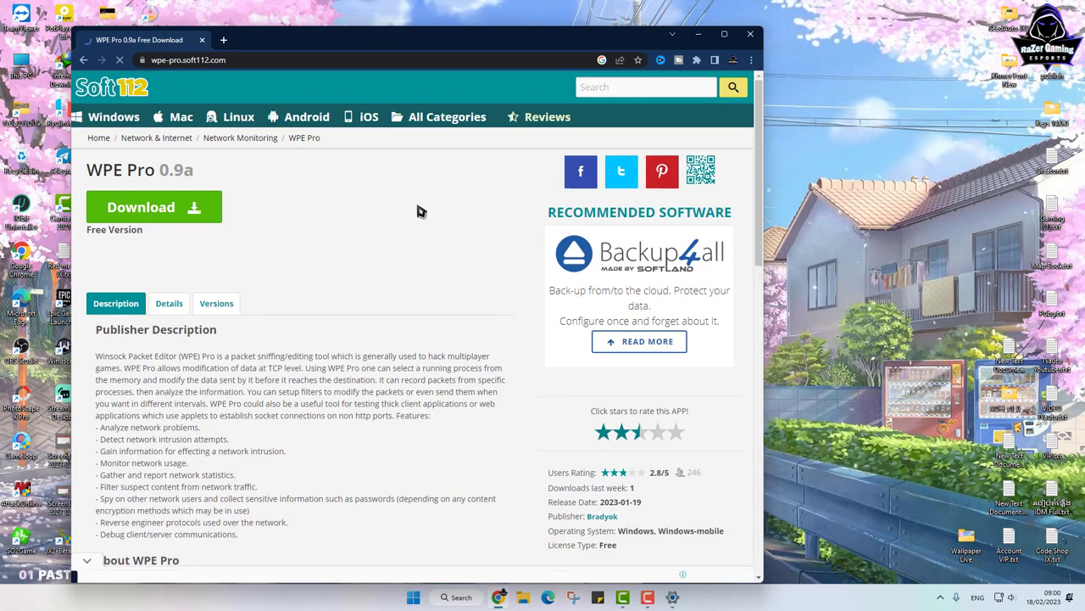
Follow the Download WPE Pro link below the program description and close the advertisement that covers the page
scroll(426, 211, down, 6)
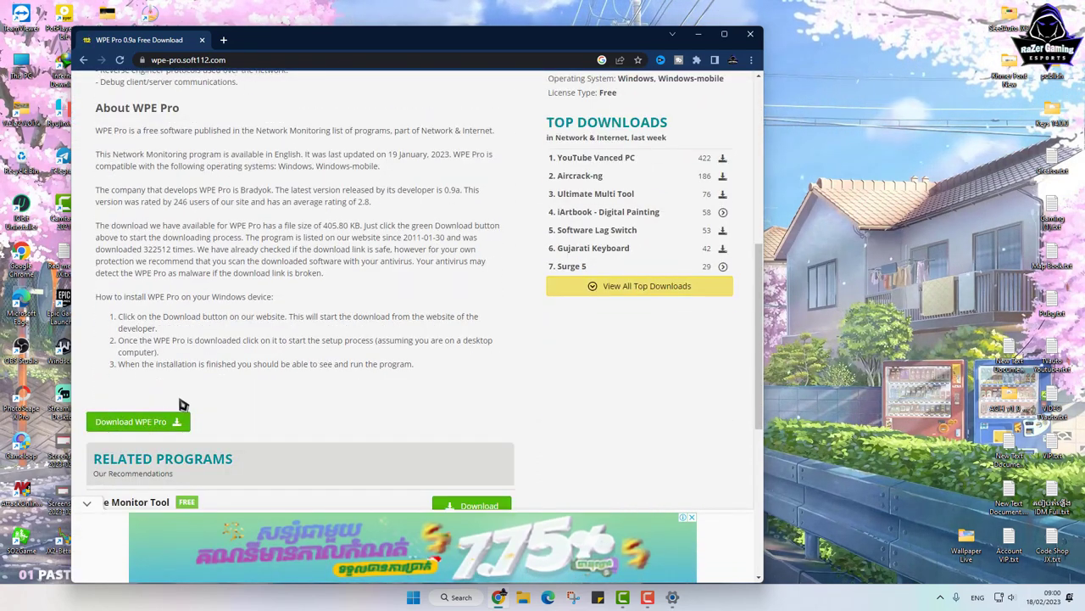
scroll(264, 355, down, 1)
scroll(265, 354, down, 2)
scroll(249, 286, up, 1)
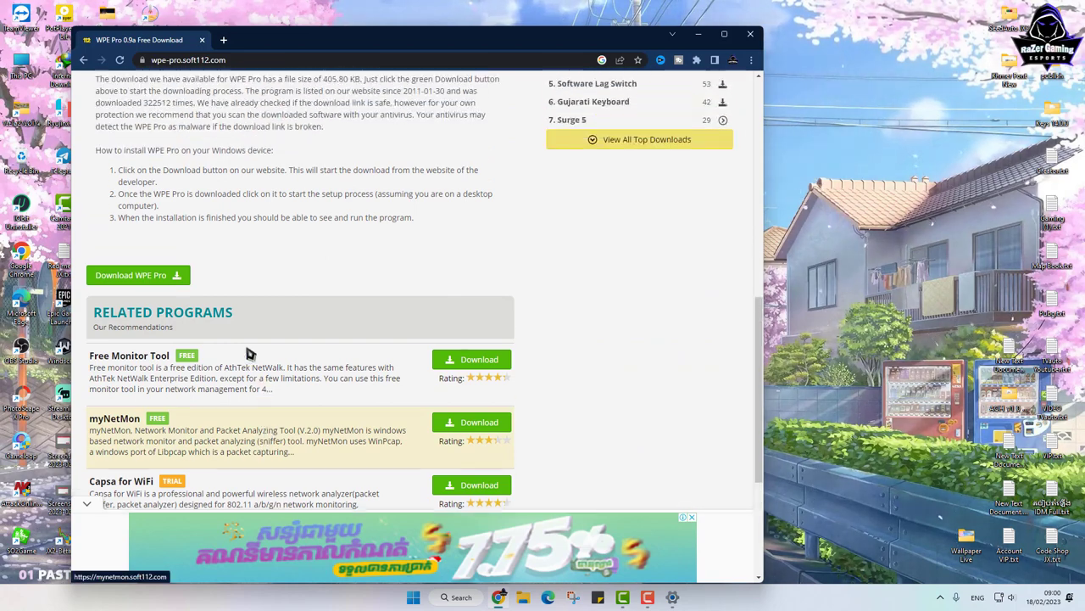
click(174, 309)
click(495, 207)
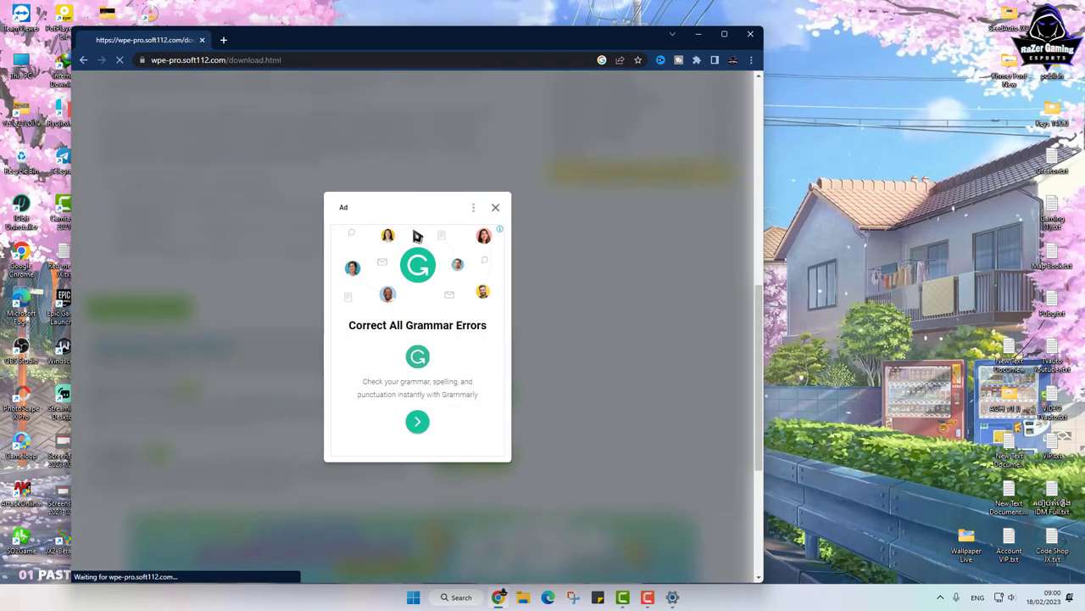
Look over the Soft112 download page and try to download WPE Pro 0.9a from it
scroll(562, 373, down, 2)
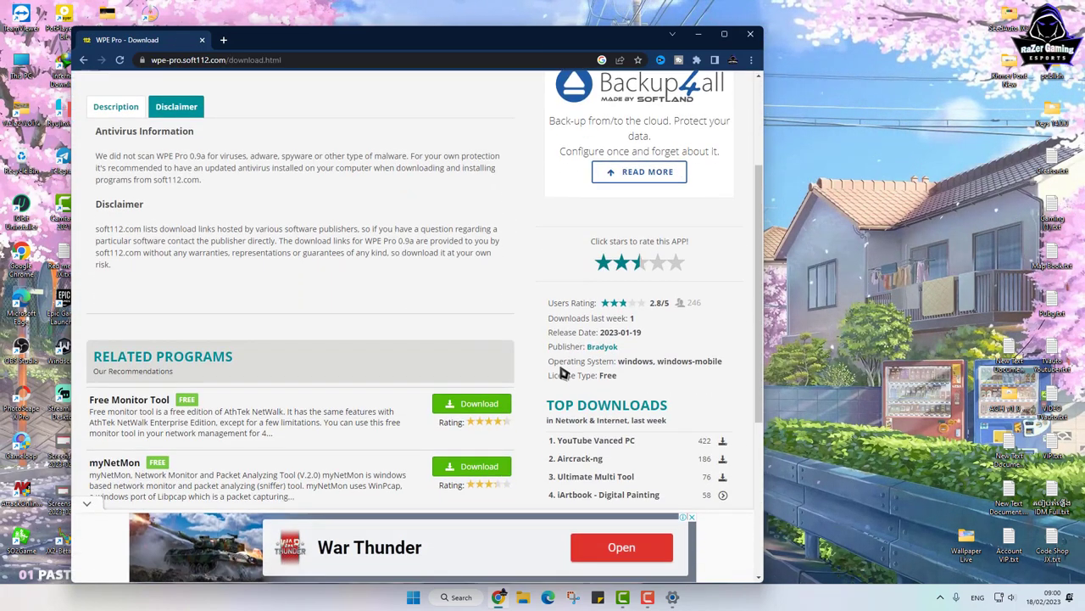
scroll(536, 353, down, 3)
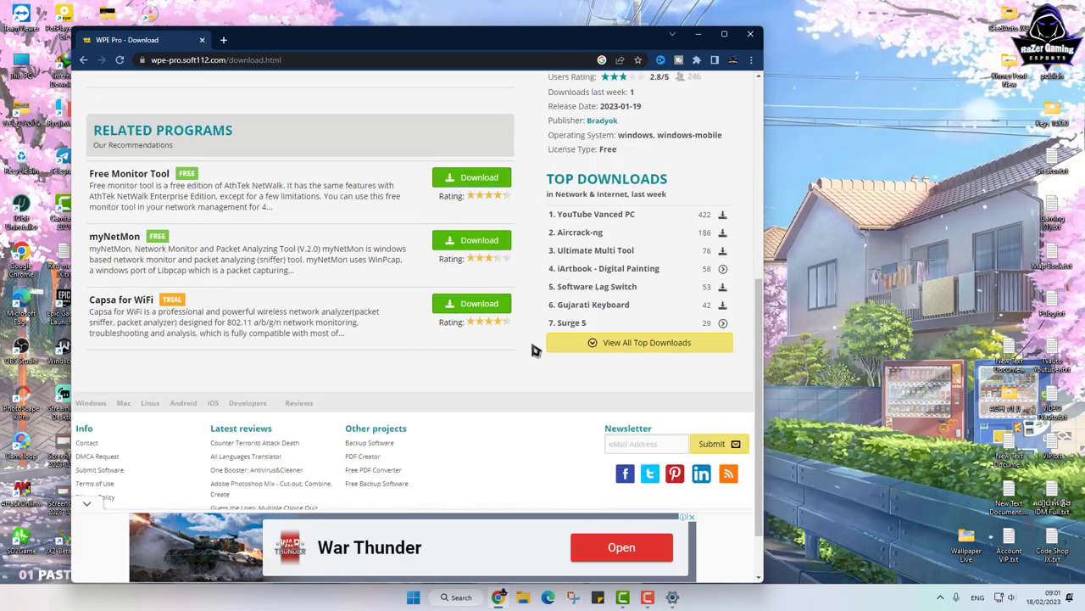
scroll(536, 353, down, 1)
scroll(535, 350, up, 4)
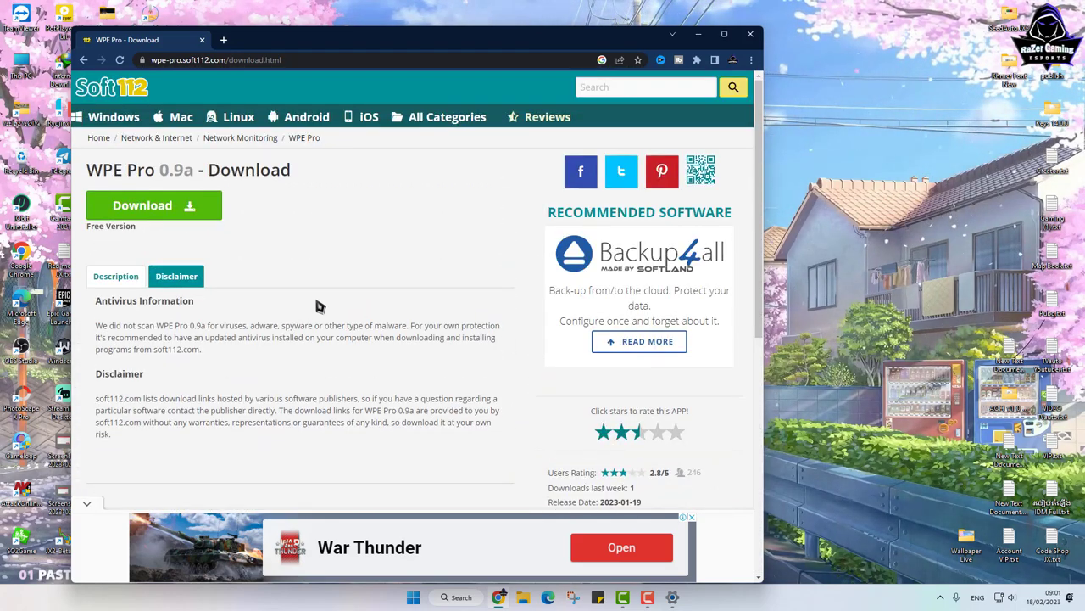
click(144, 205)
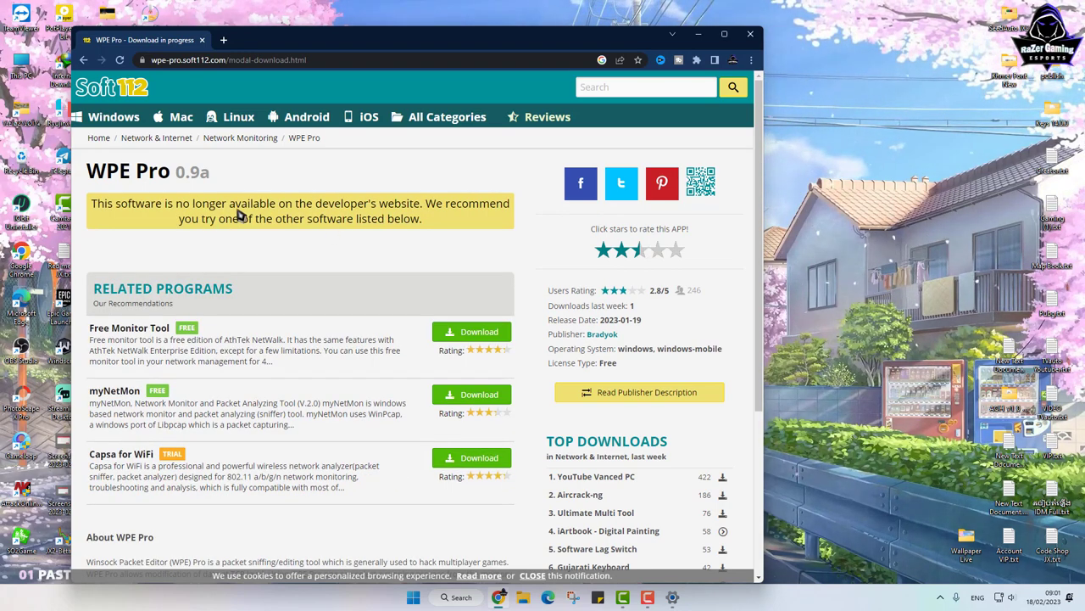
Return to the Google results and open the "Download WPE Pro 9.0, 0.9a Free for Windows" page on iowin.net
click(83, 60)
click(83, 59)
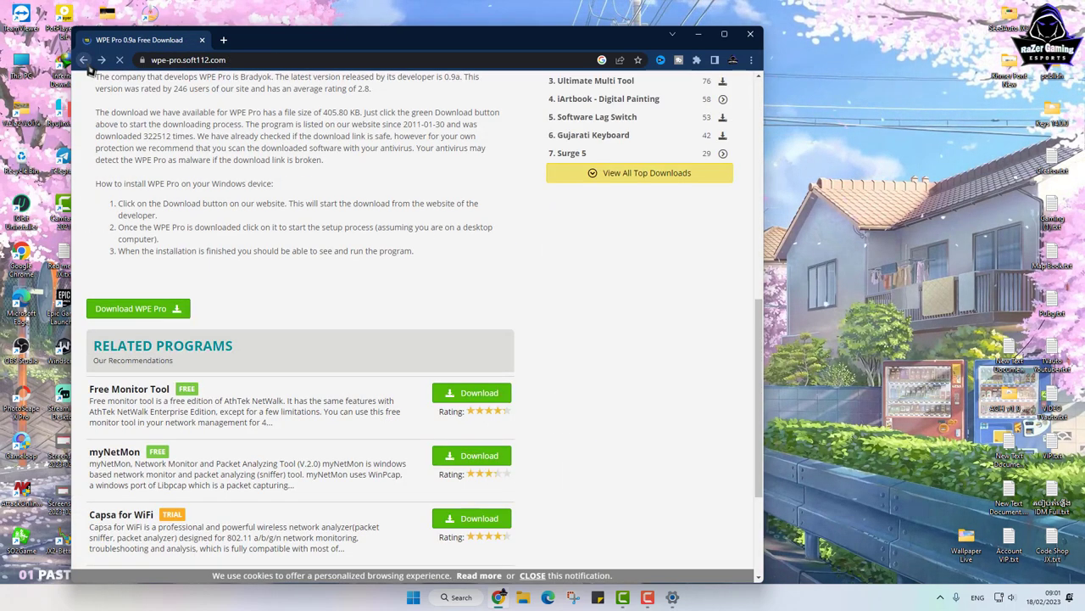
click(83, 60)
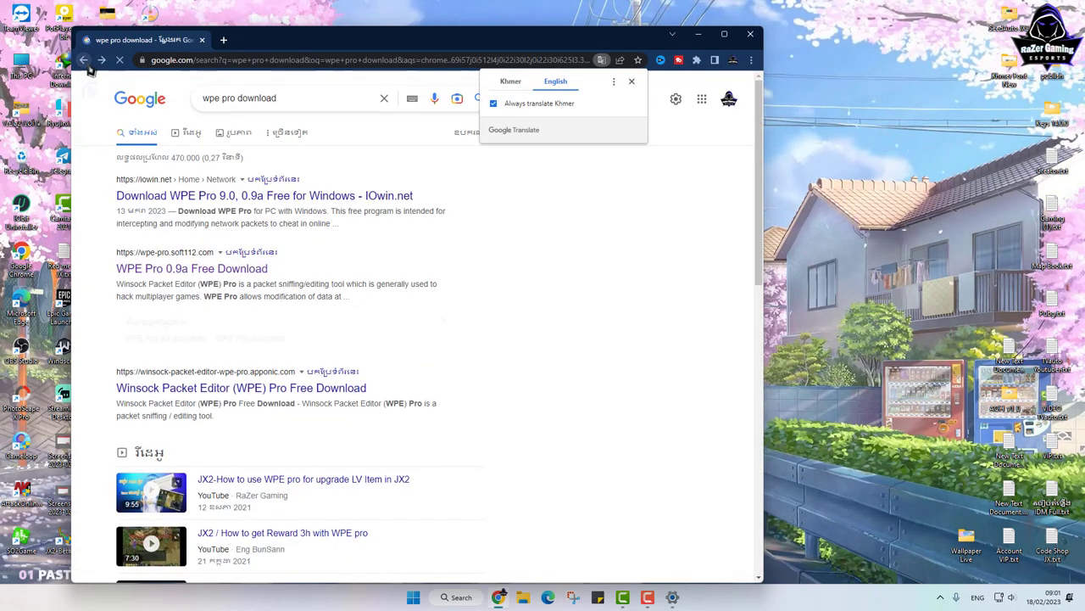
click(187, 199)
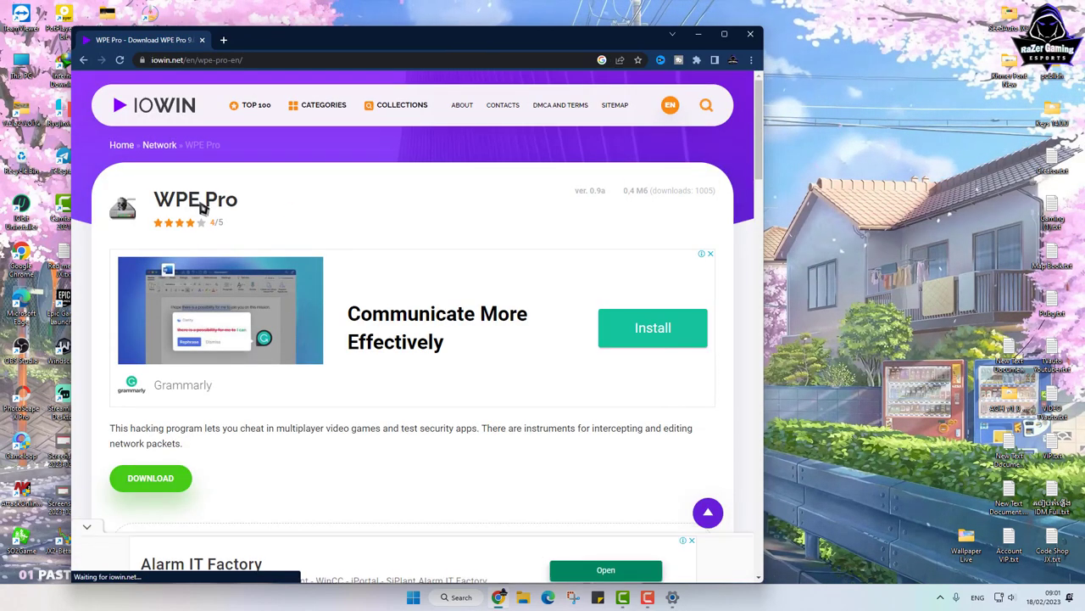
Follow the download link below the WPE Pro feature list and close the advertisement that covers the page
scroll(556, 224, down, 5)
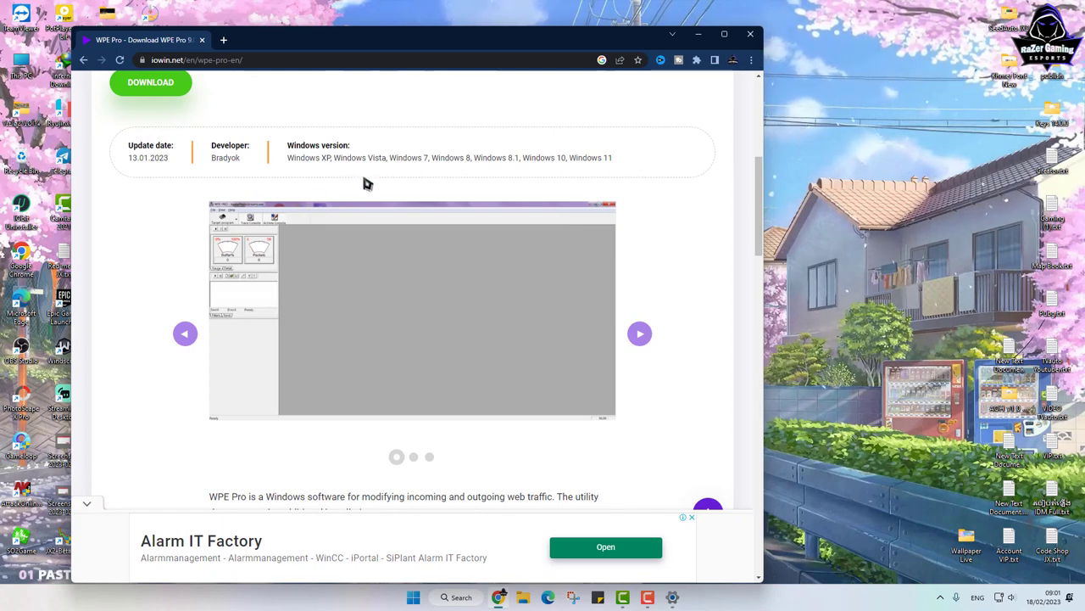
scroll(472, 268, down, 6)
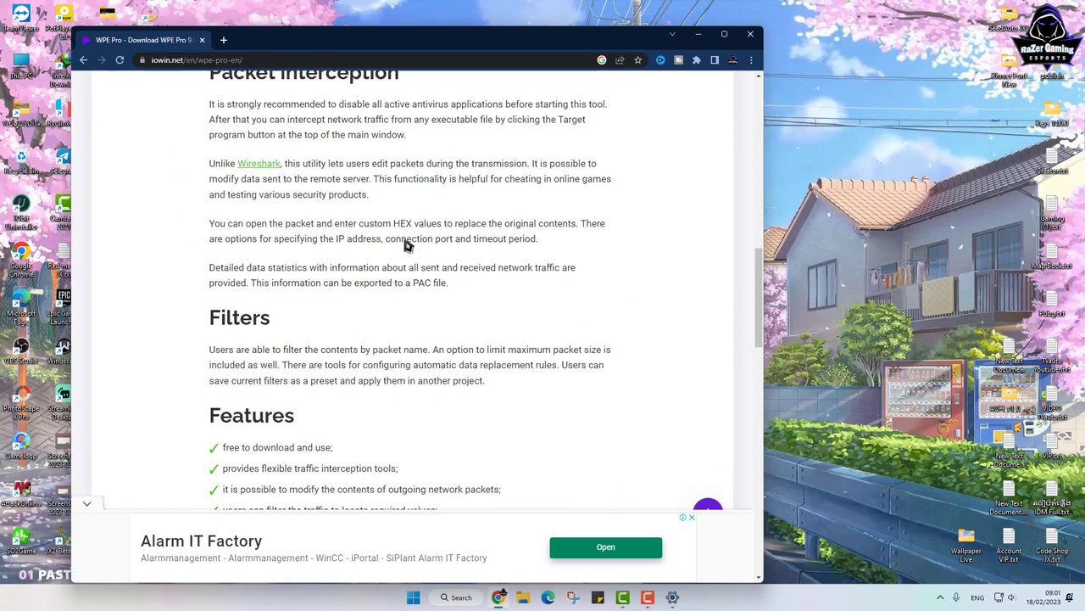
scroll(407, 245, down, 2)
scroll(407, 246, down, 3)
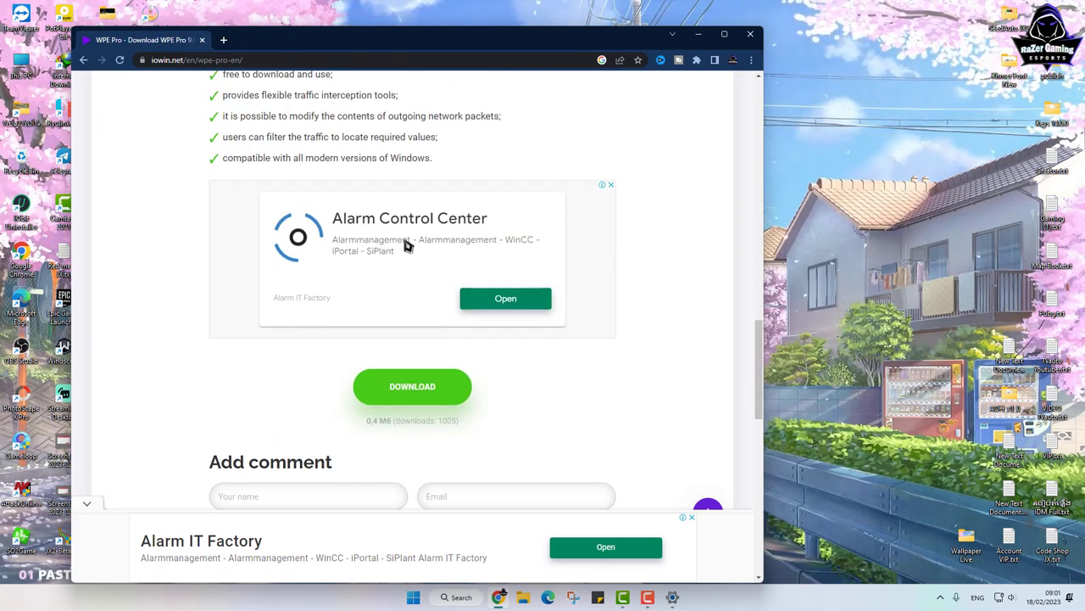
click(416, 385)
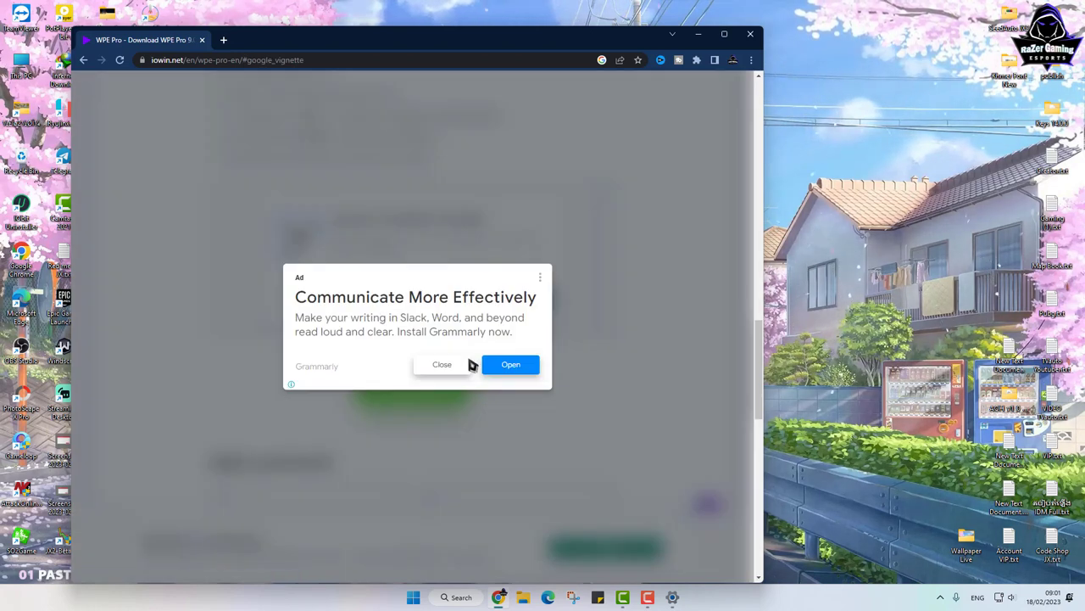
click(442, 364)
Follow the "Download WPE Pro from our website" link to MEGA and download wpe-pro.zip
scroll(534, 262, down, 2)
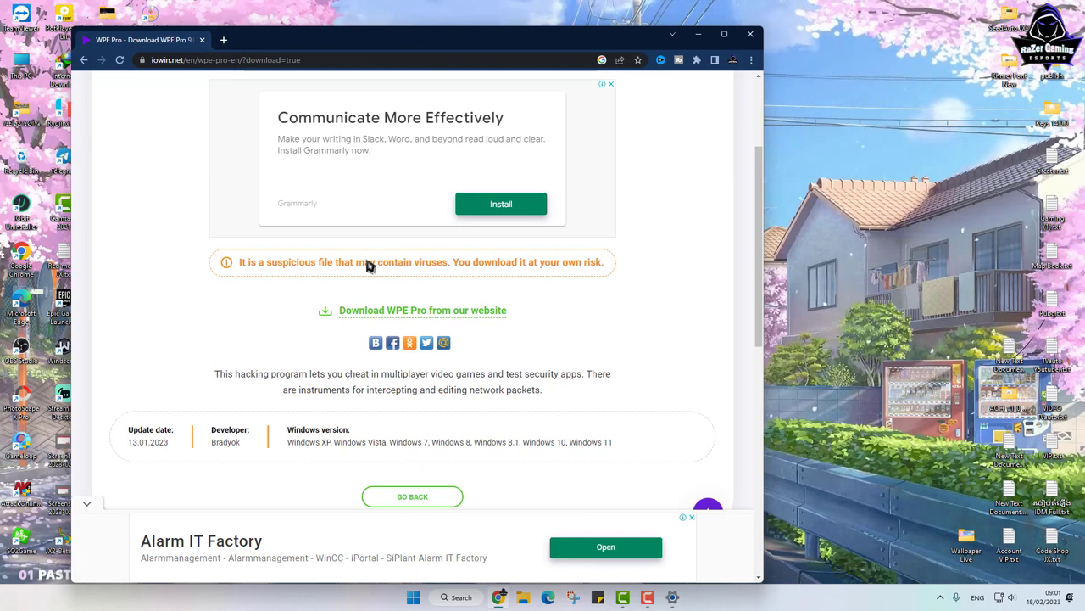
scroll(367, 263, up, 2)
scroll(368, 220, down, 3)
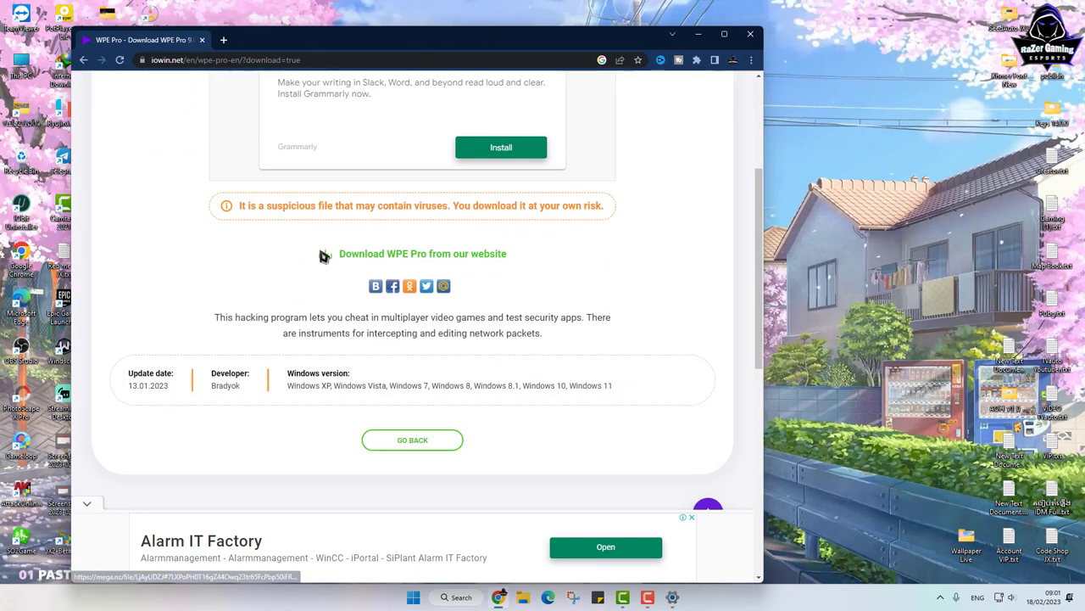
click(371, 261)
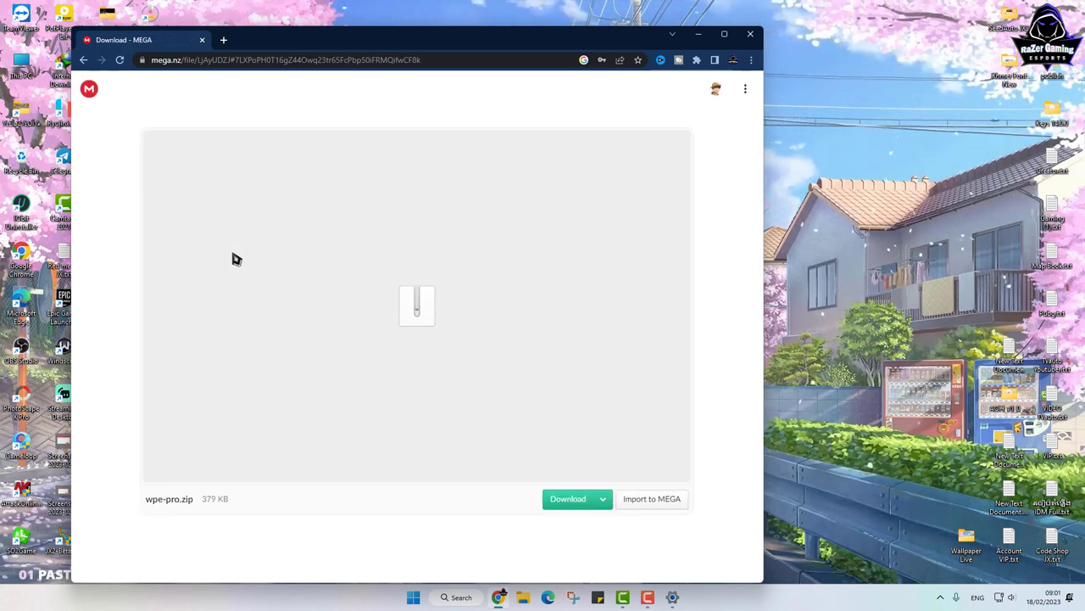
click(569, 498)
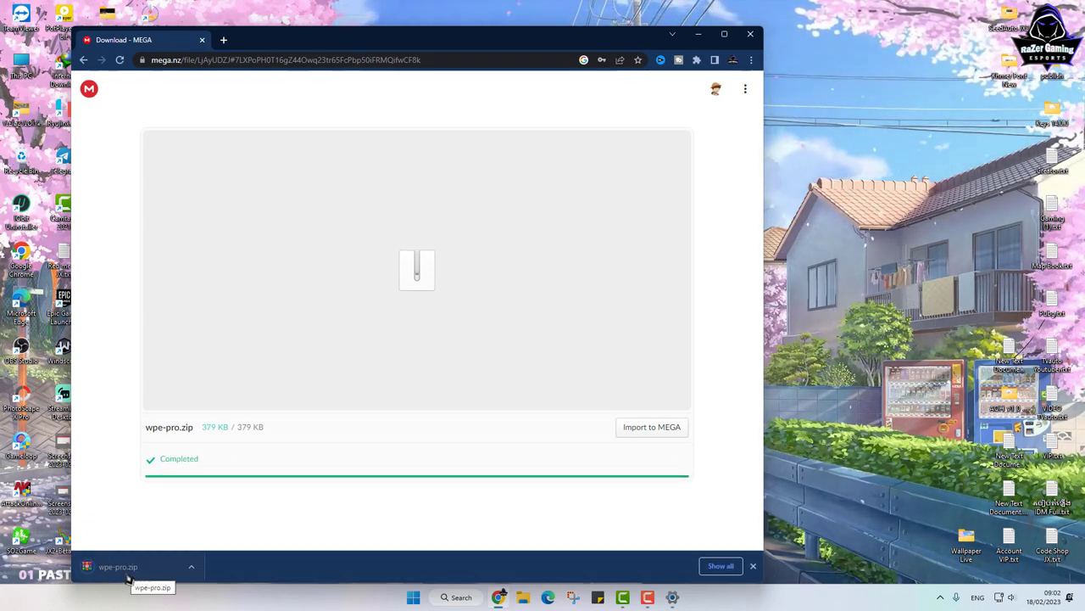
Show the downloaded wpe-pro.zip in its folder, move it to the desktop and close the folder window
click(720, 566)
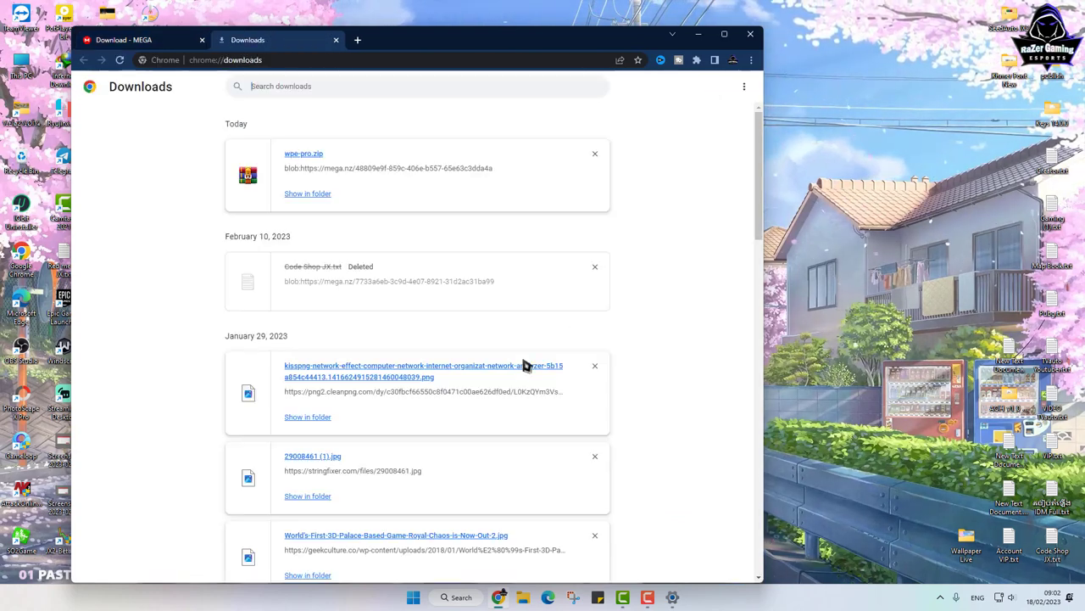
click(325, 196)
mouse_move(629, 54)
mouse_down()
mouse_move(513, 54)
mouse_move(581, 73)
mouse_move(630, 58)
mouse_up()
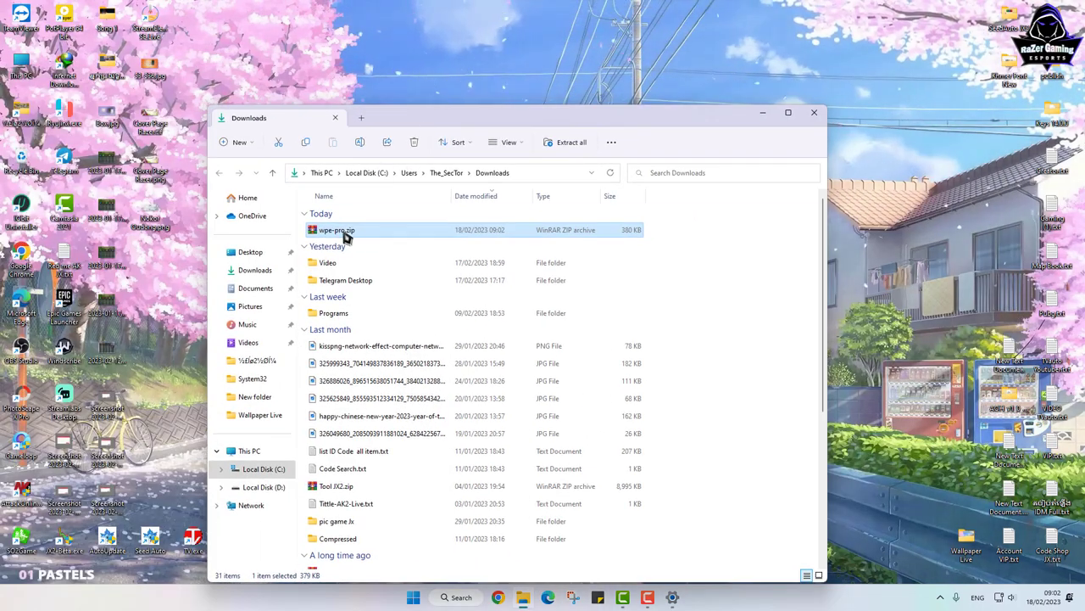
drag(346, 233, 937, 243)
click(817, 114)
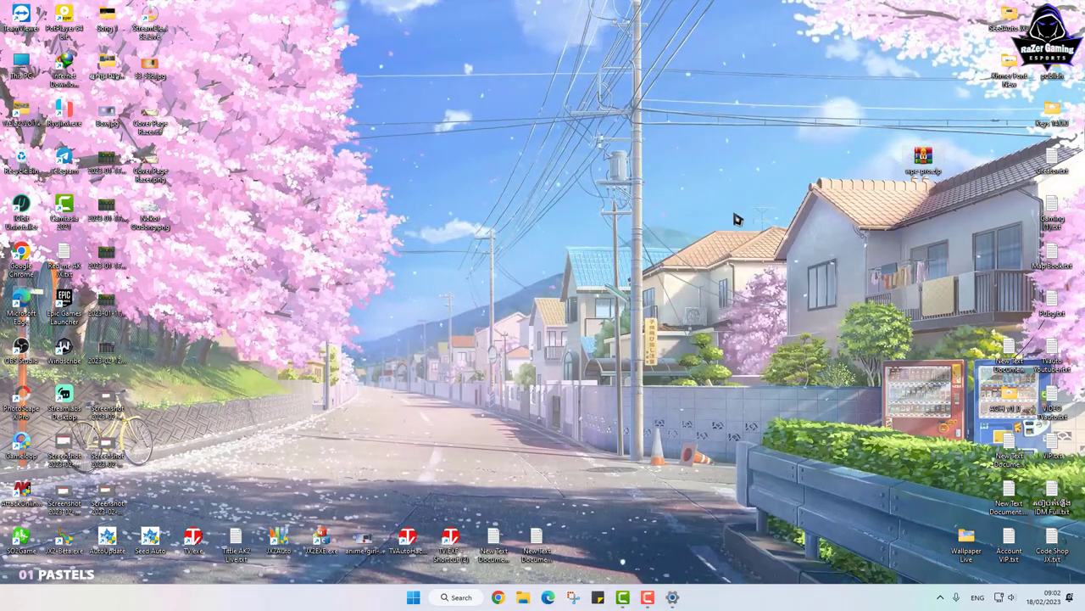
Extract wpe-pro.zip to a wpe-pro folder on the desktop and close the window showing the extracted files
right_click(924, 167)
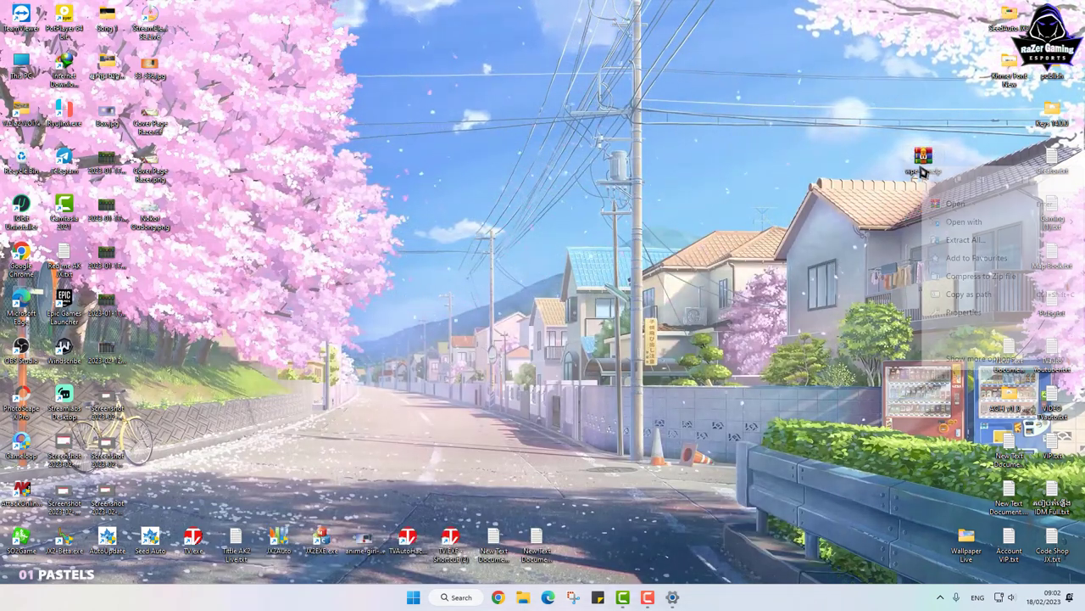
click(963, 358)
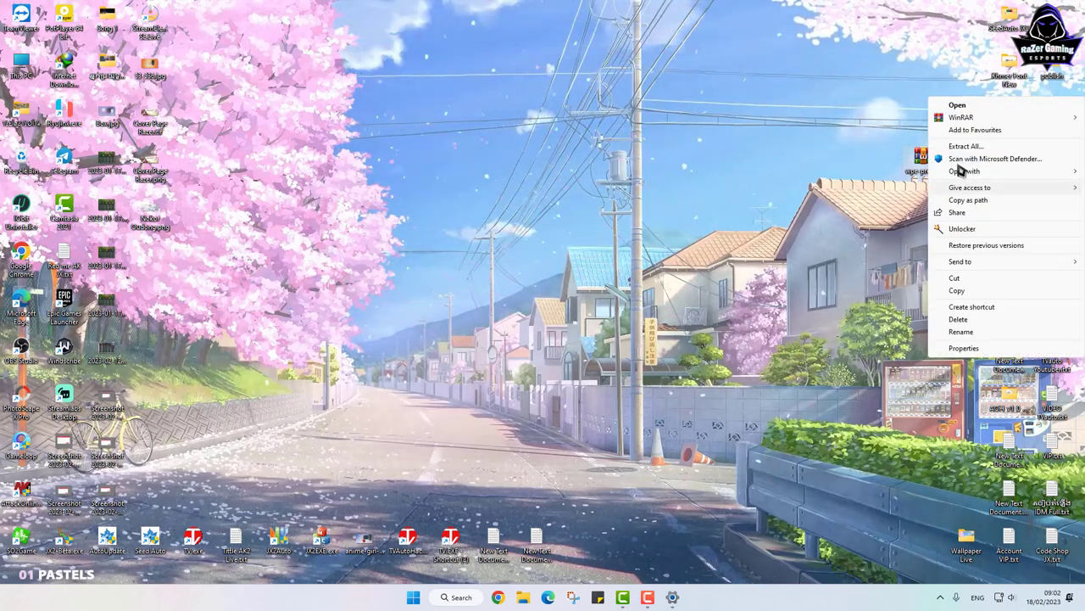
click(967, 146)
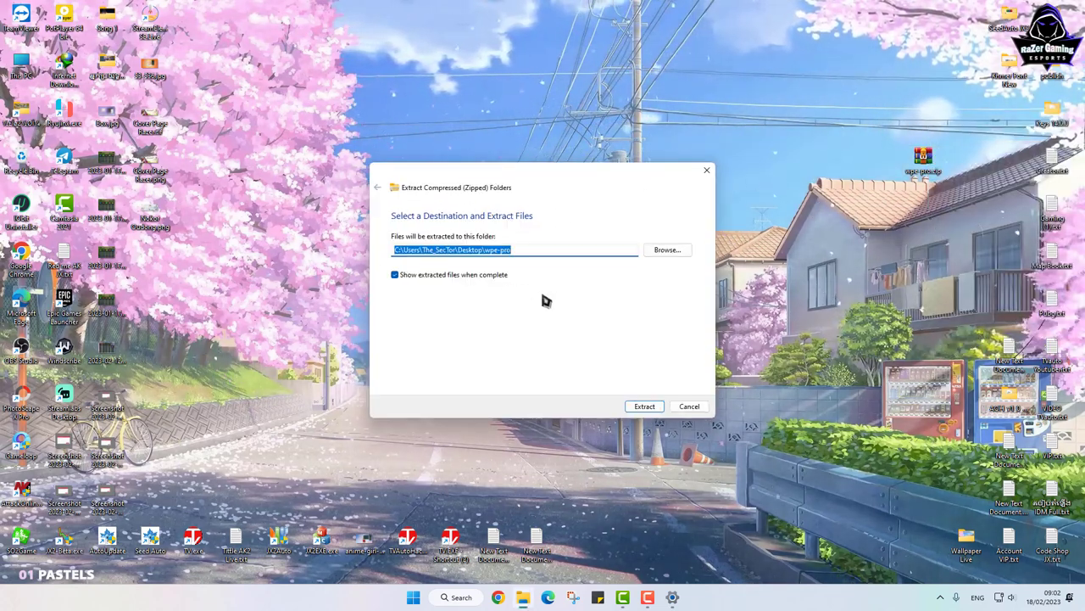
click(642, 406)
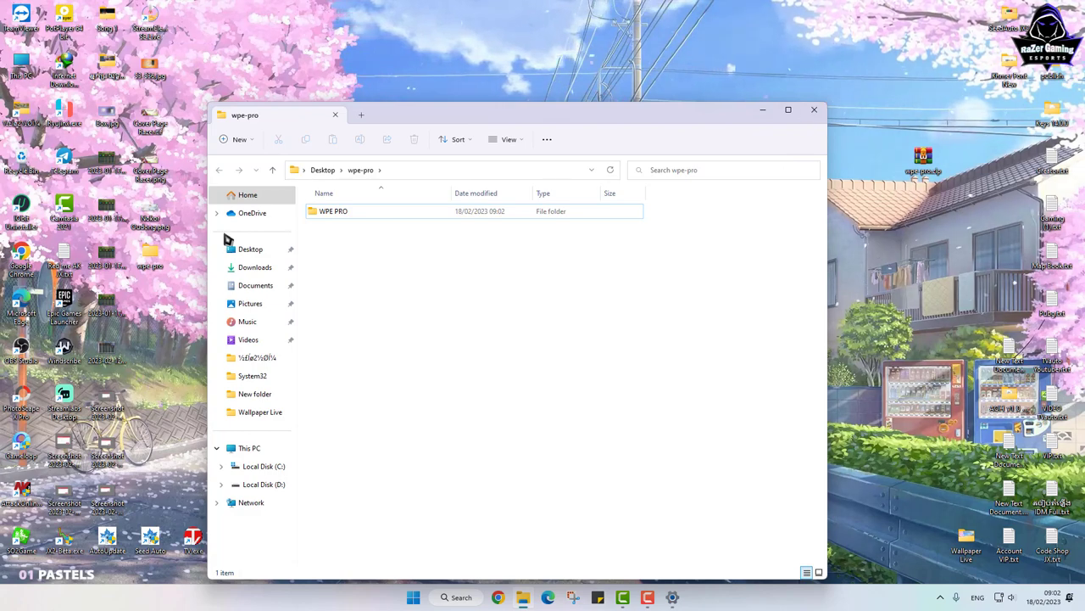
click(813, 113)
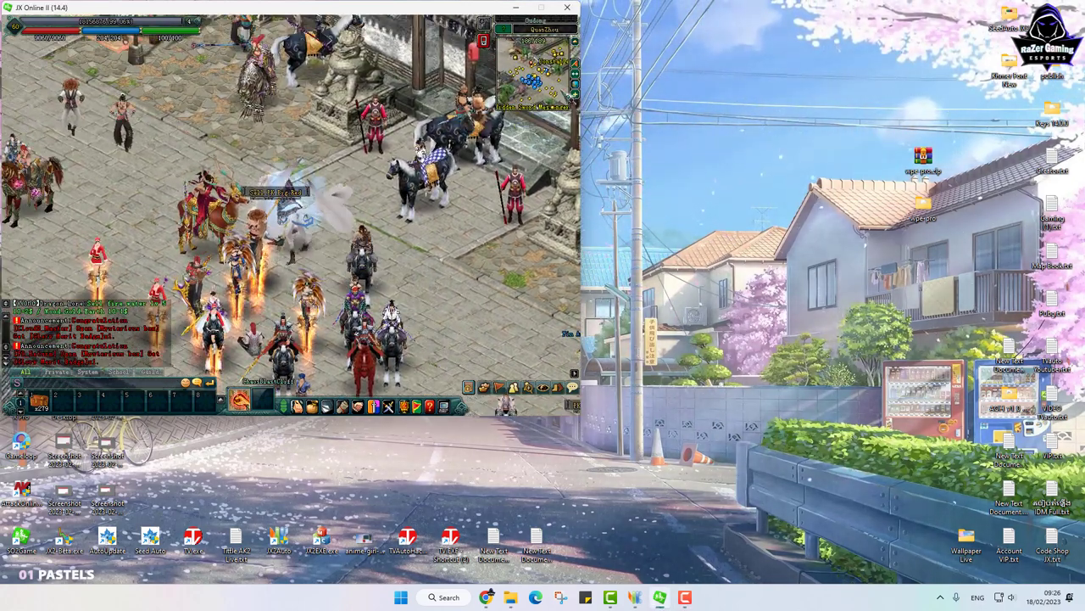
click(577, 90)
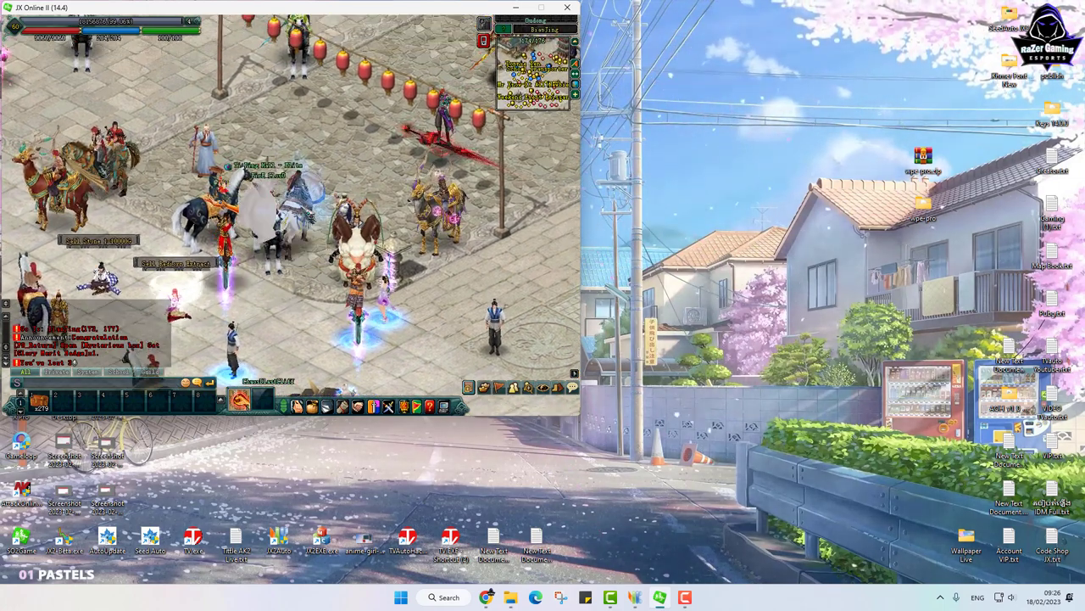
Open the wpe-pro folder on the desktop, move its window clear of the game and run WPE PRO.exe as administrator
double_click(924, 207)
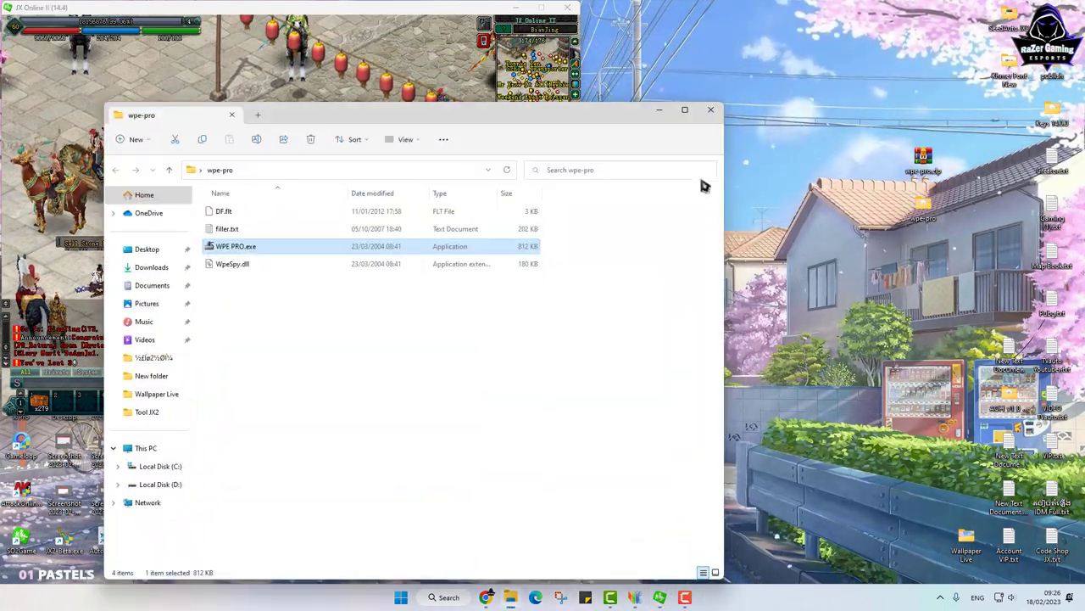
drag(329, 118, 906, 223)
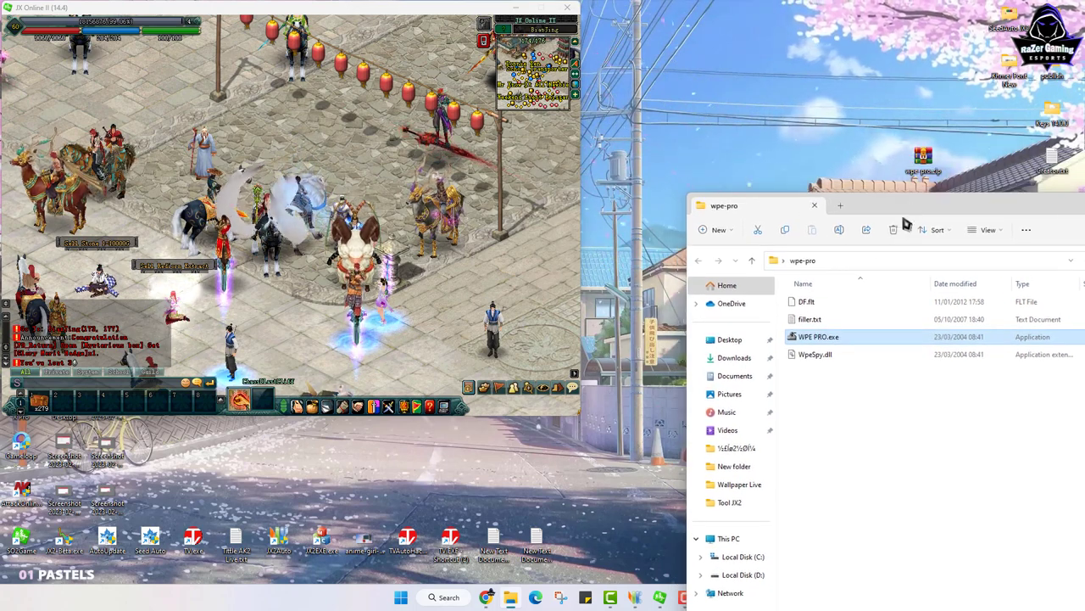
right_click(806, 341)
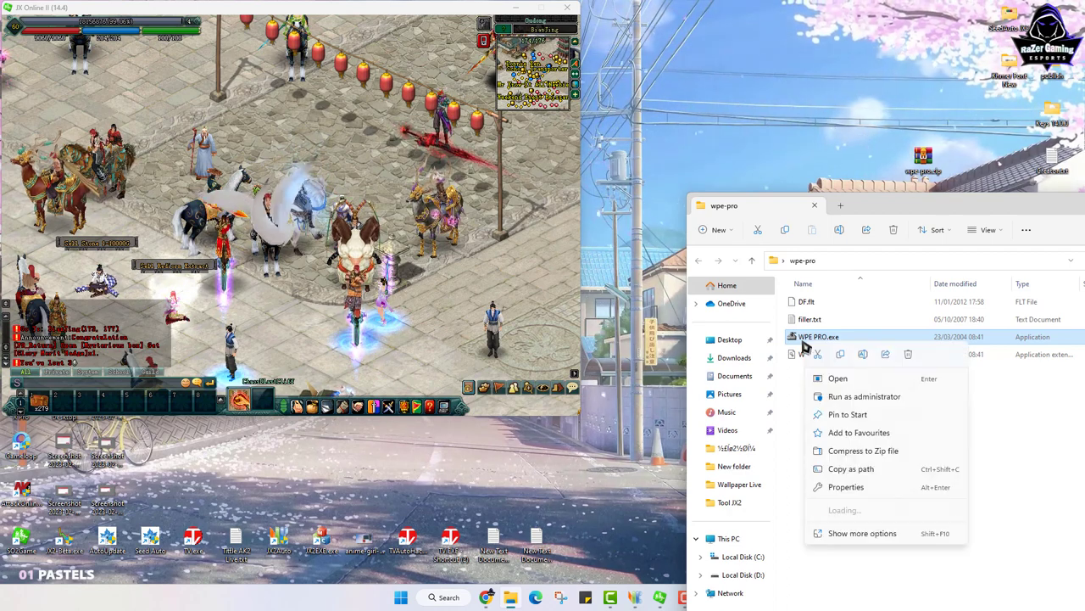
click(865, 397)
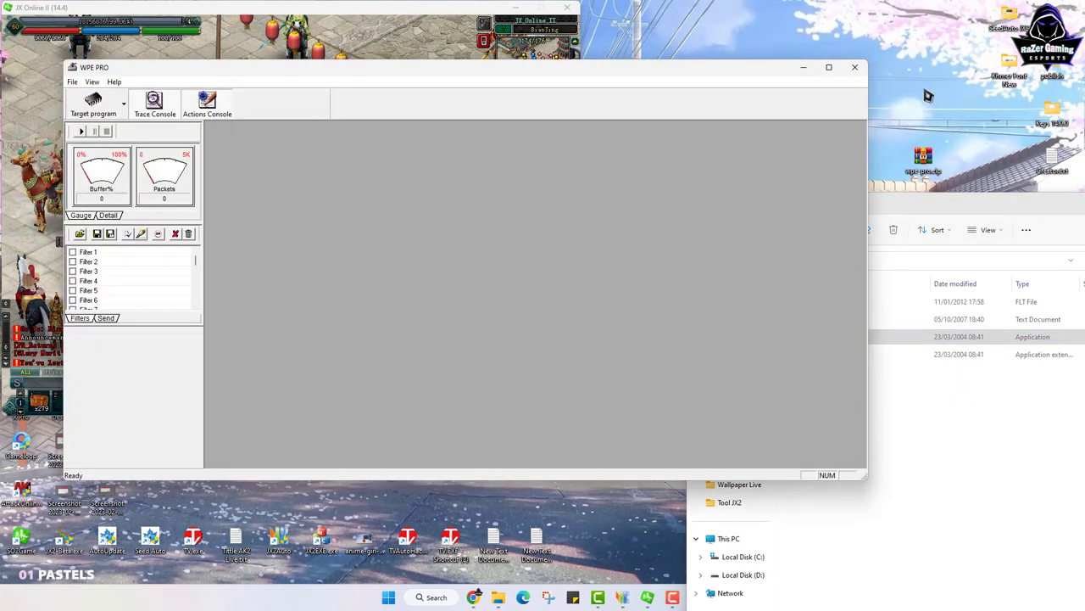
Clear away the wpe-pro folder window and move the WPE PRO window so the game stays in view
drag(927, 208, 249, 263)
click(616, 253)
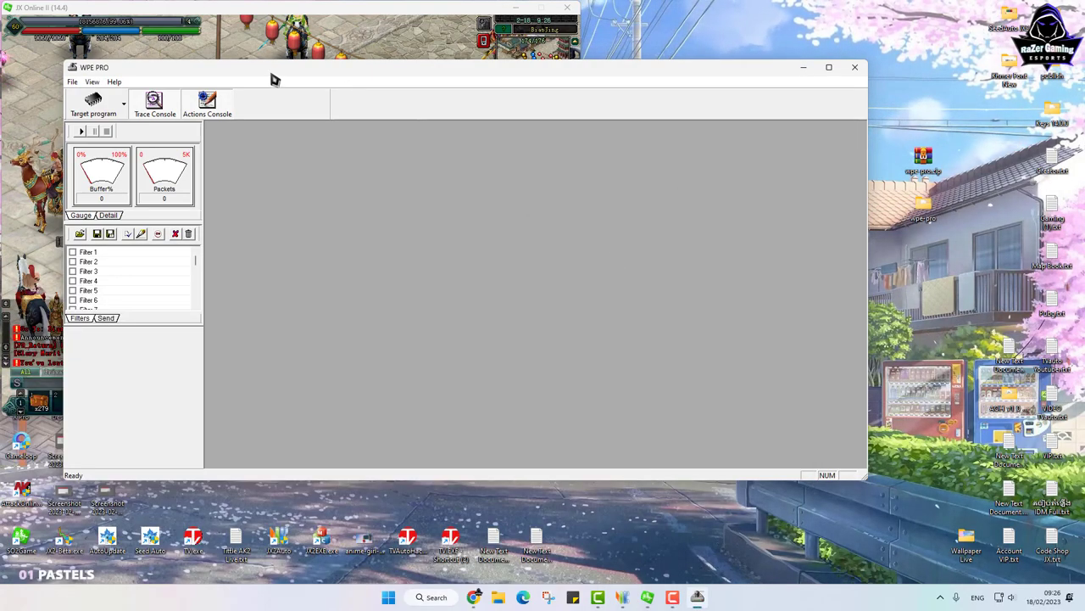
drag(284, 76, 630, 78)
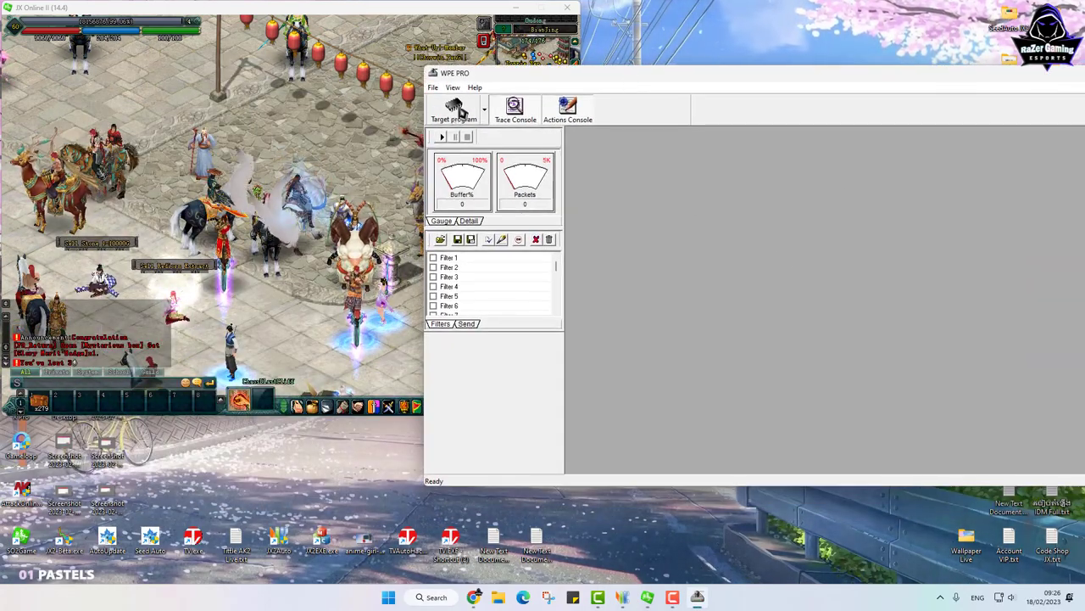
Select so2game.exe as the target program in WPE PRO
click(455, 108)
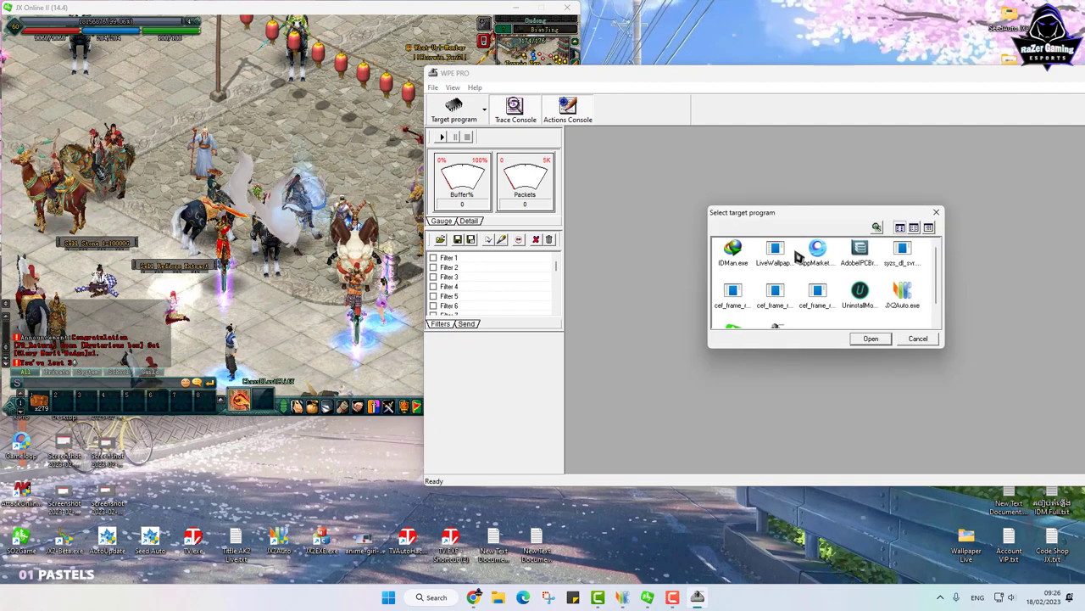
scroll(784, 285, down, 1)
click(866, 341)
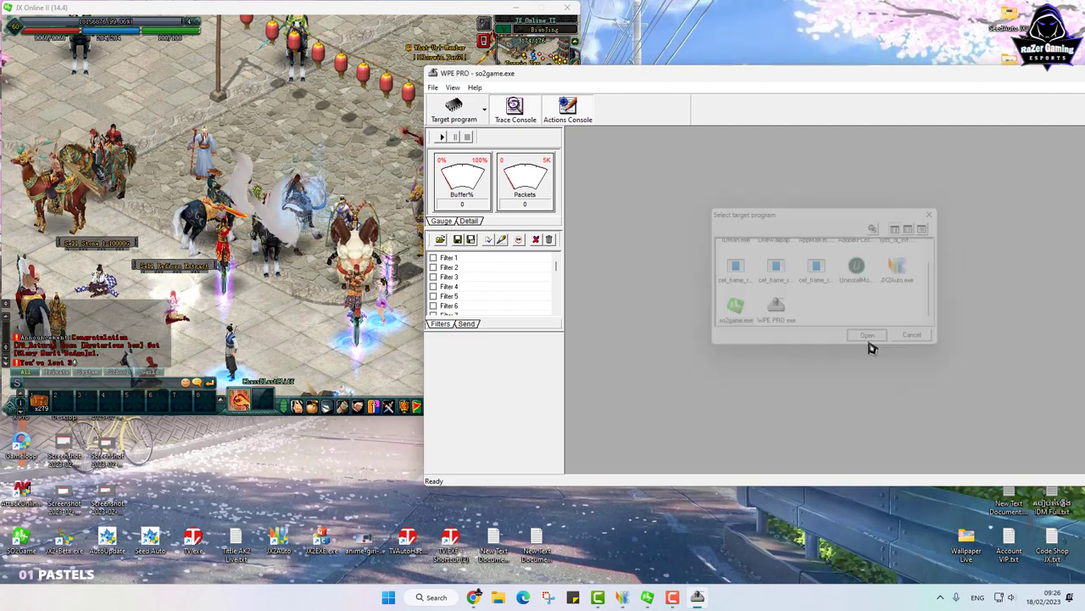
Open the WPE PRO logging options and show the available Winsock versions
click(453, 88)
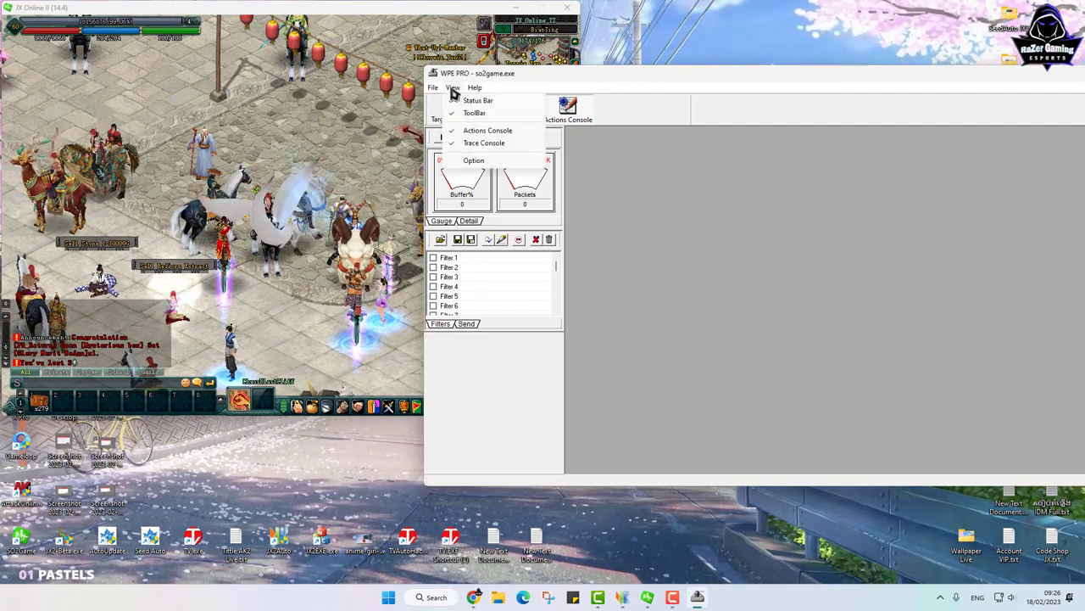
click(475, 161)
click(812, 224)
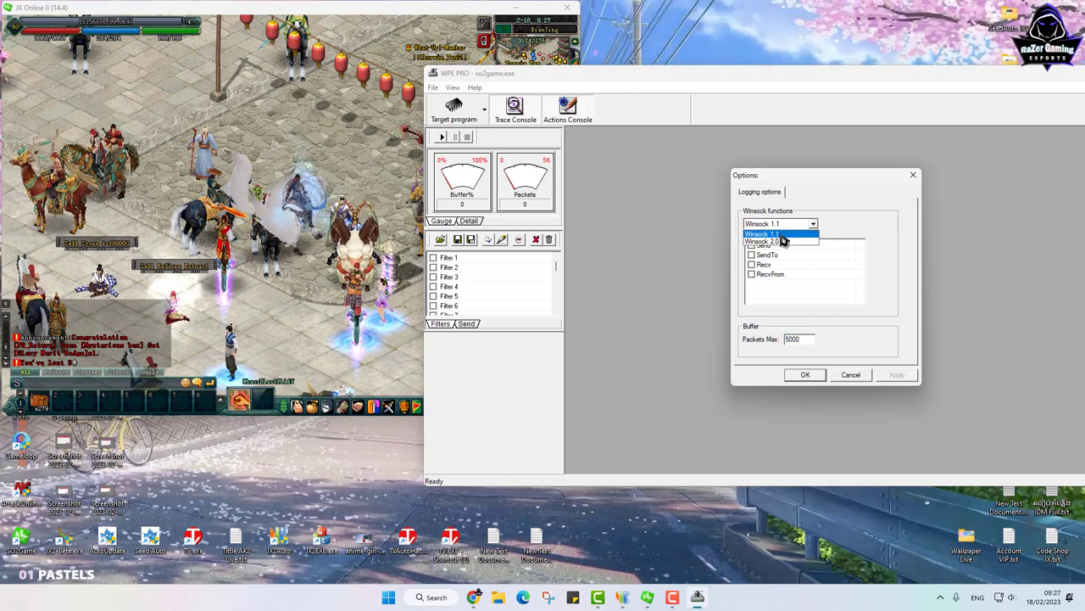